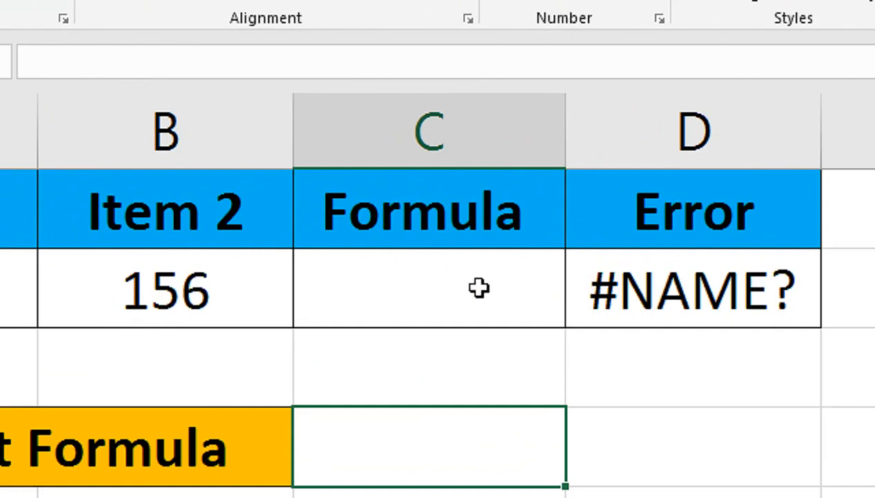
{"action": "type", "text": "=su"}
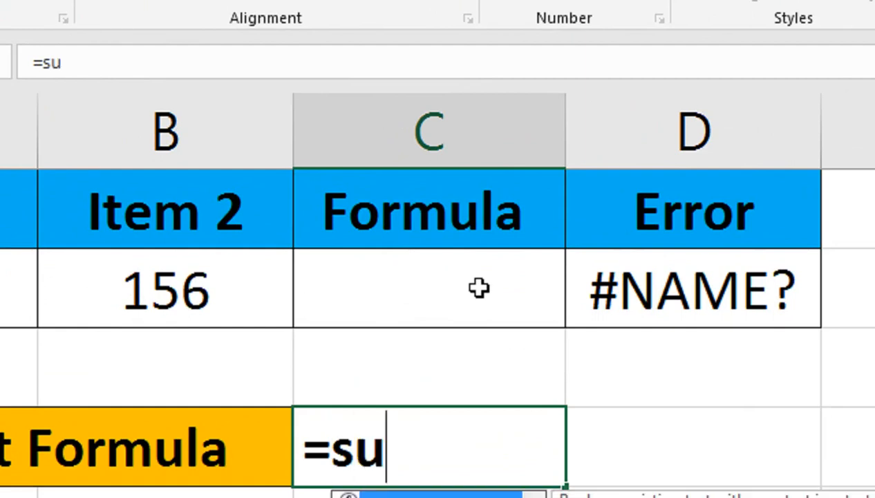
{"action": "type", "text": "("}
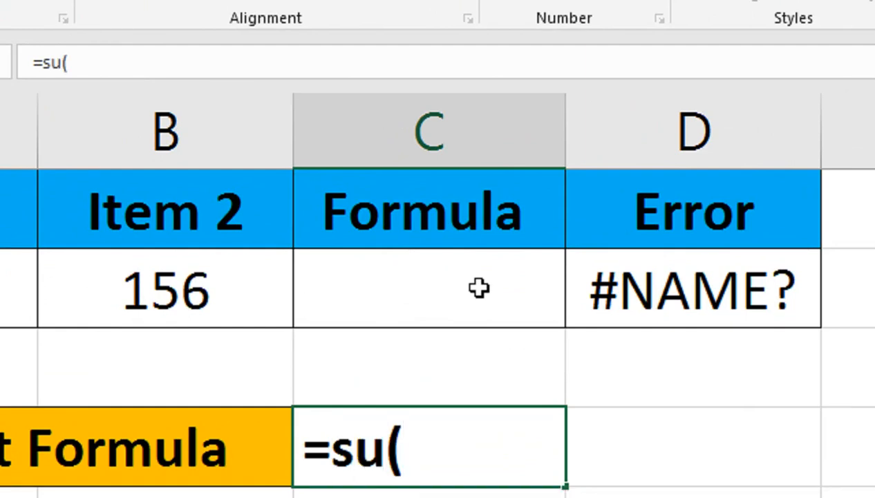
{"action": "key", "text": "BackSpace"}
{"action": "key", "text": "Escape"}
Step: Enter the misspelled formula =su(A2:B2) in cell C2, selecting A2:B2 as the range
{"action": "left_click", "coordinate": [463, 285]}
{"action": "type", "text": "="}
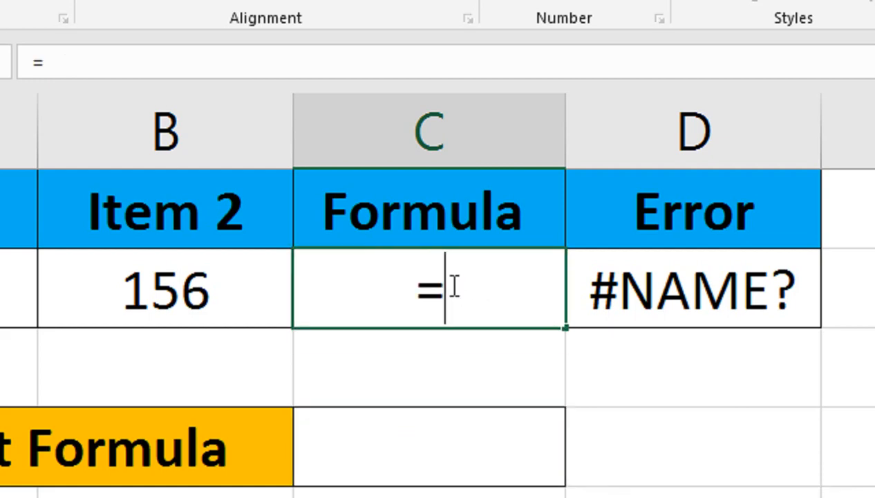
{"action": "type", "text": "su)"}
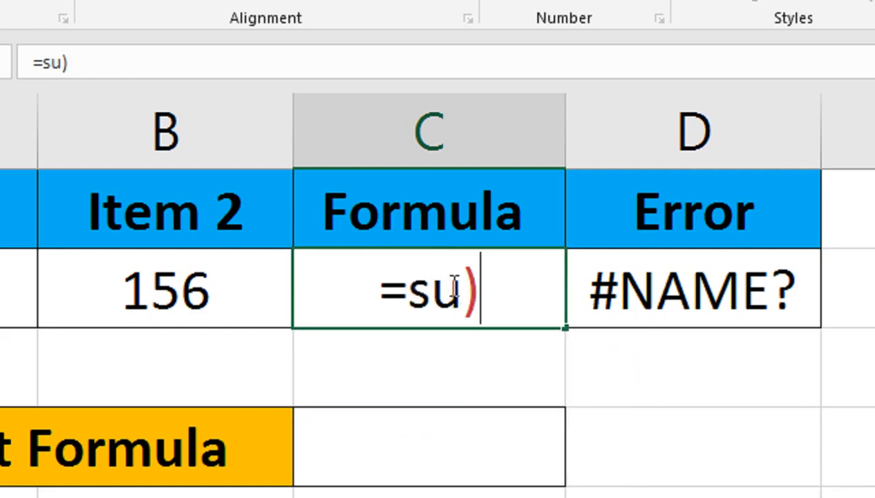
{"action": "key", "text": "BackSpace"}
{"action": "type", "text": "("}
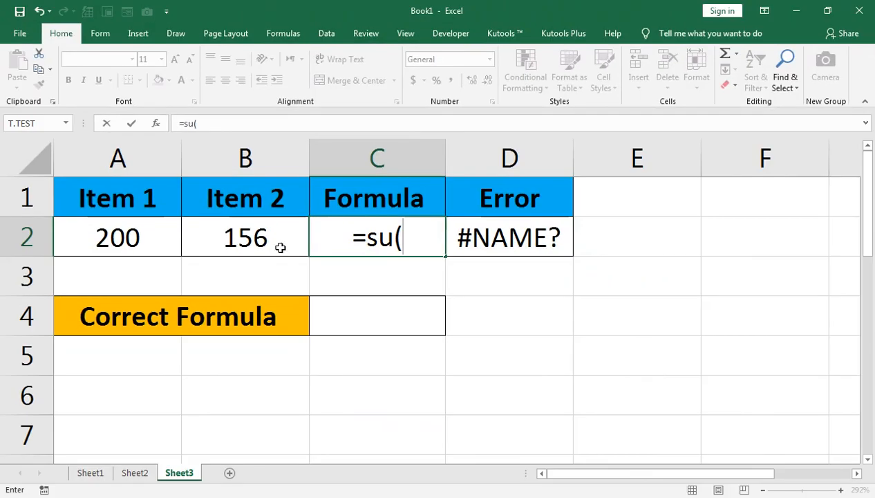
{"action": "left_click", "coordinate": [118, 235]}
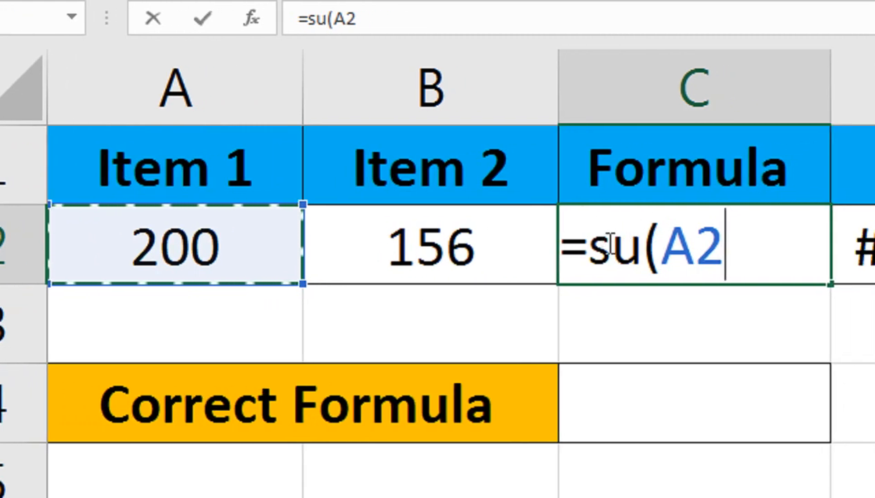
{"action": "left_click_drag", "start_coordinate": [506, 246], "coordinate": [197, 238]}
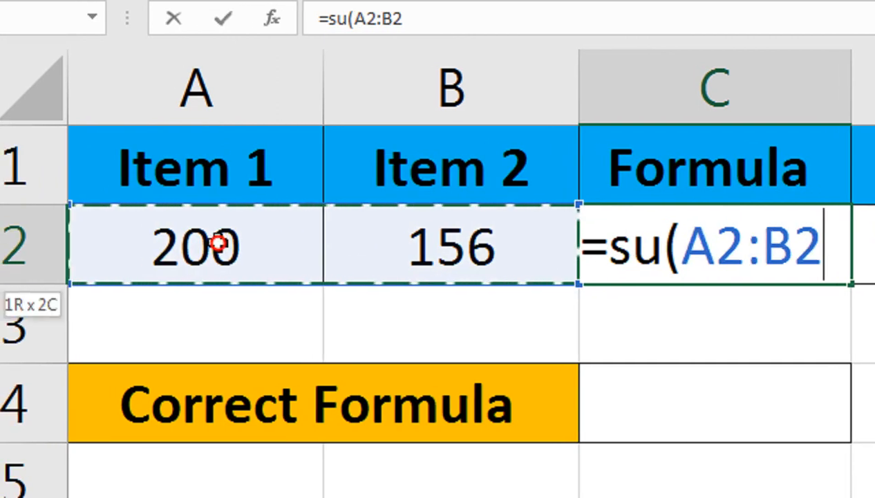
{"action": "type", "text": ")"}
{"action": "key", "text": "Return"}
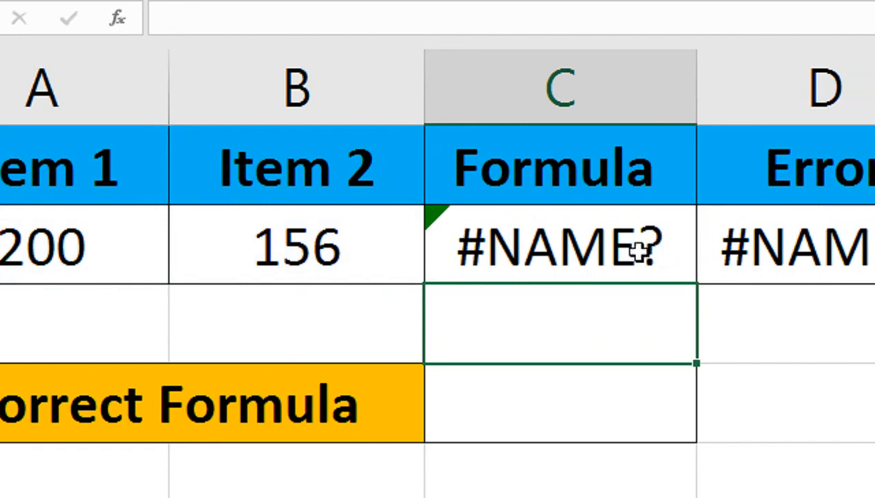
Step: Open the error help for cell C2's formula error, then close the Help pane
{"action": "left_click", "coordinate": [530, 221]}
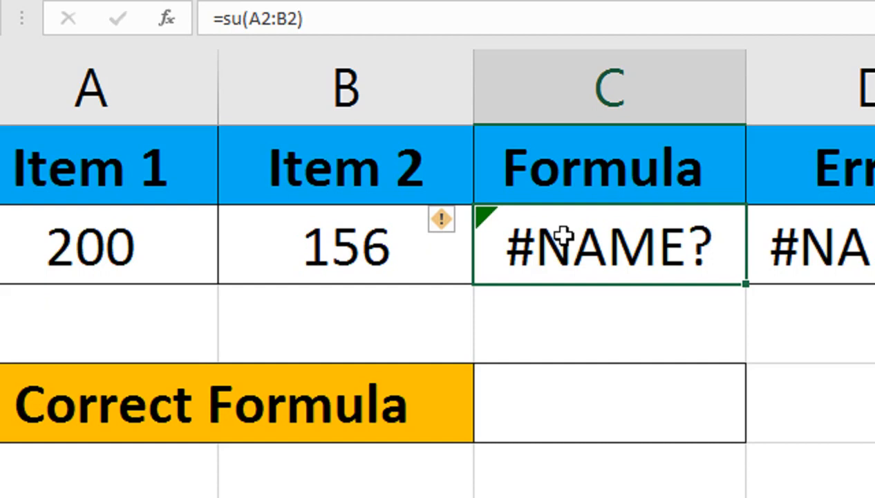
{"action": "left_click", "coordinate": [451, 221]}
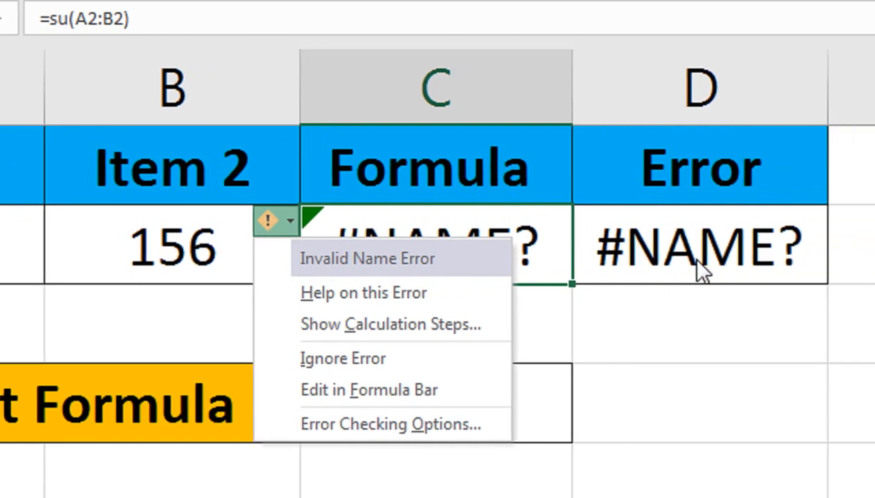
{"action": "left_click", "coordinate": [406, 302]}
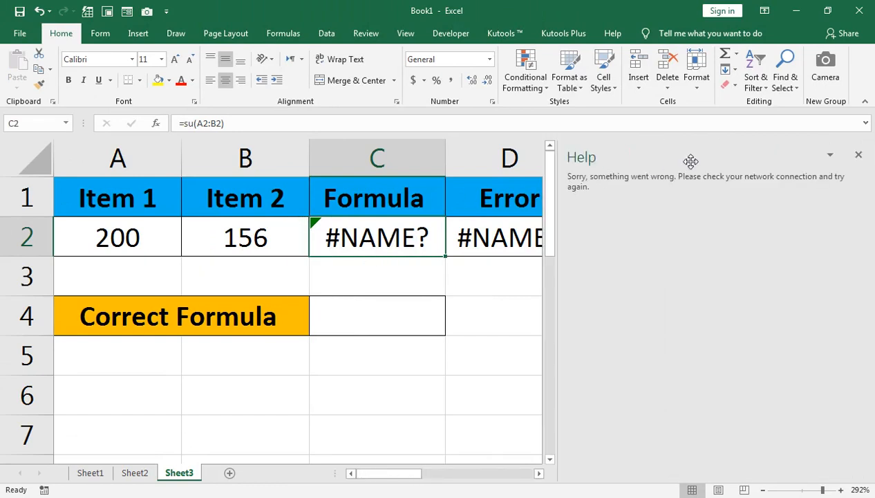
{"action": "left_click", "coordinate": [857, 156]}
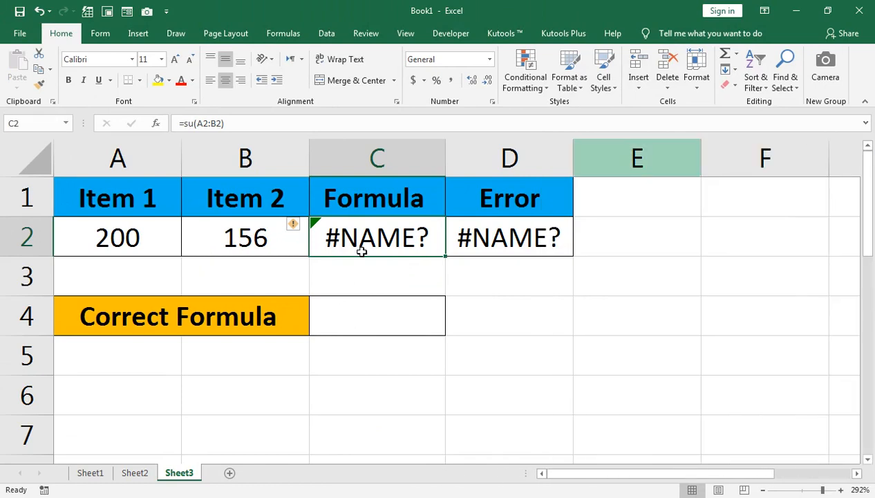
Step: Step through cell C2's formula with Evaluate Formula, then close the dialog
{"action": "left_click", "coordinate": [296, 226]}
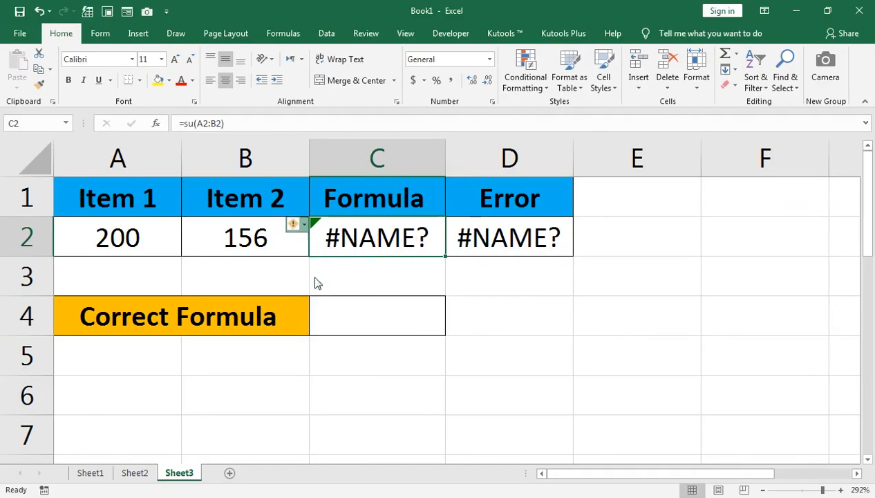
{"action": "left_click", "coordinate": [446, 254]}
{"action": "left_click_drag", "start_coordinate": [193, 295], "coordinate": [315, 286]}
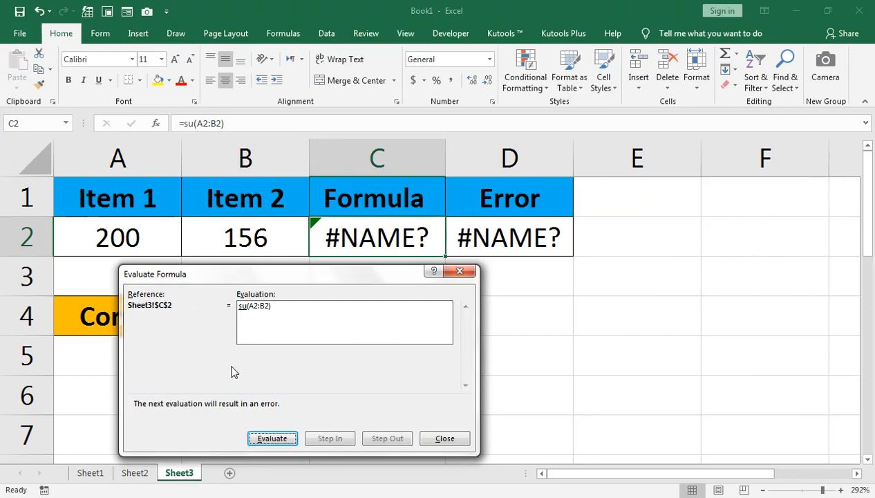
{"action": "left_click", "coordinate": [273, 438]}
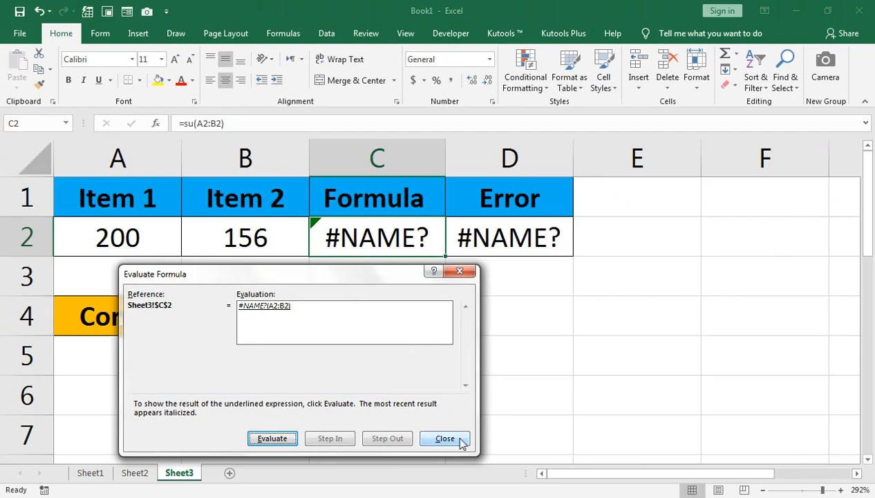
{"action": "left_click", "coordinate": [794, 495]}
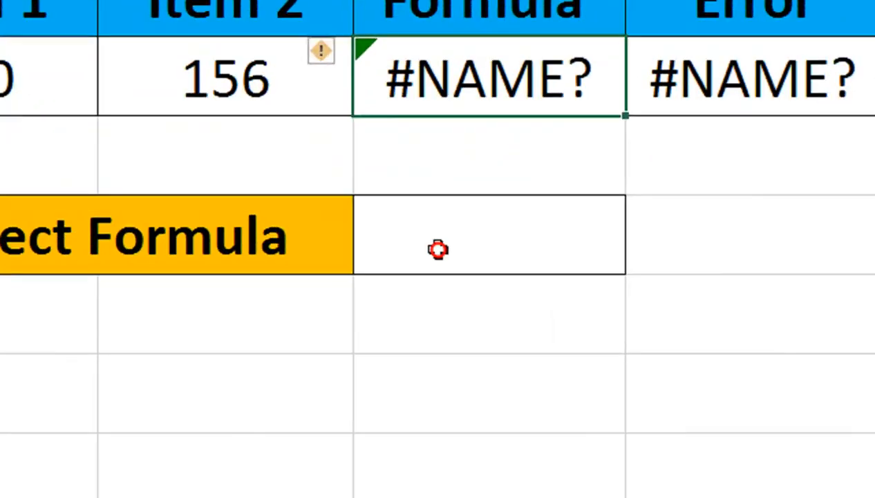
Step: Enter the correct formula =SUM(A2:B2) in cell C4, selecting A2:B2 as the range
{"action": "left_click", "coordinate": [351, 322]}
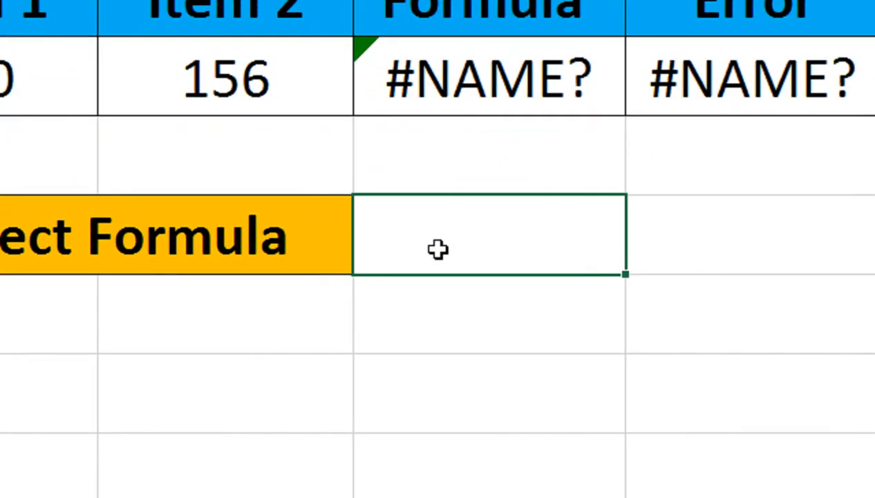
{"action": "type", "text": "=sum"}
{"action": "key", "text": "Tab"}
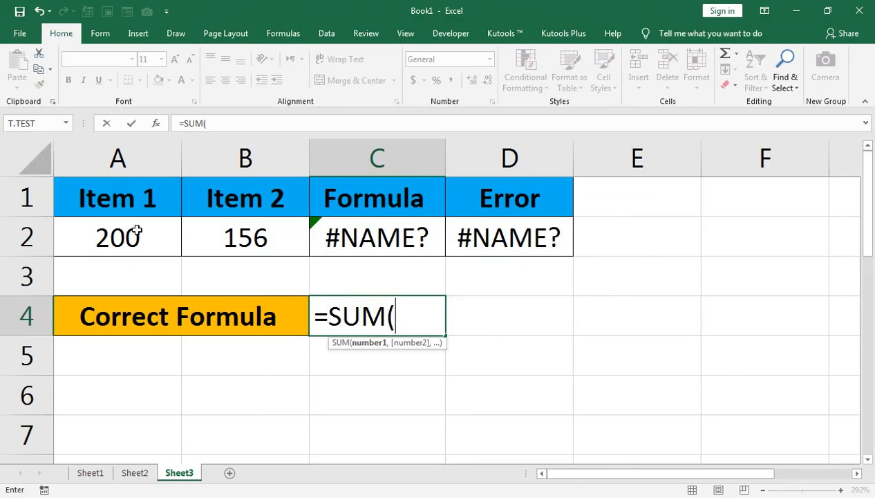
{"action": "left_click_drag", "start_coordinate": [4, 56], "coordinate": [146, 55]}
{"action": "left_click_drag", "start_coordinate": [206, 226], "coordinate": [205, 225]}
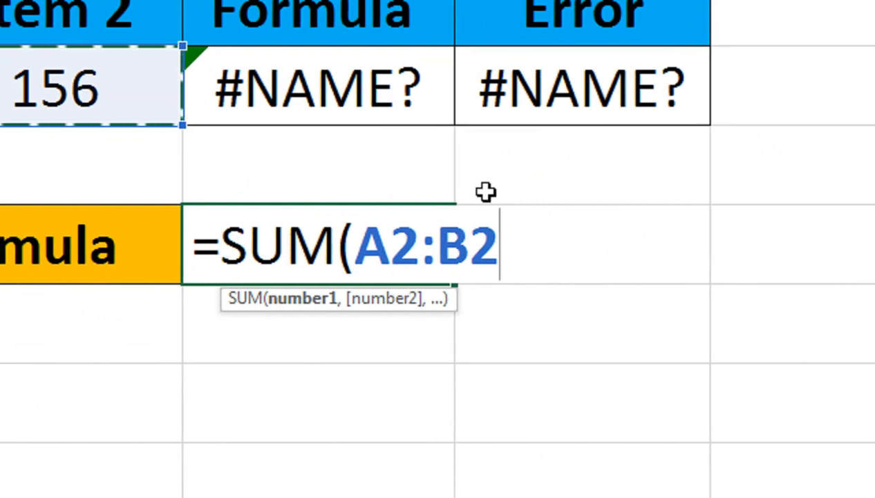
{"action": "type", "text": ")"}
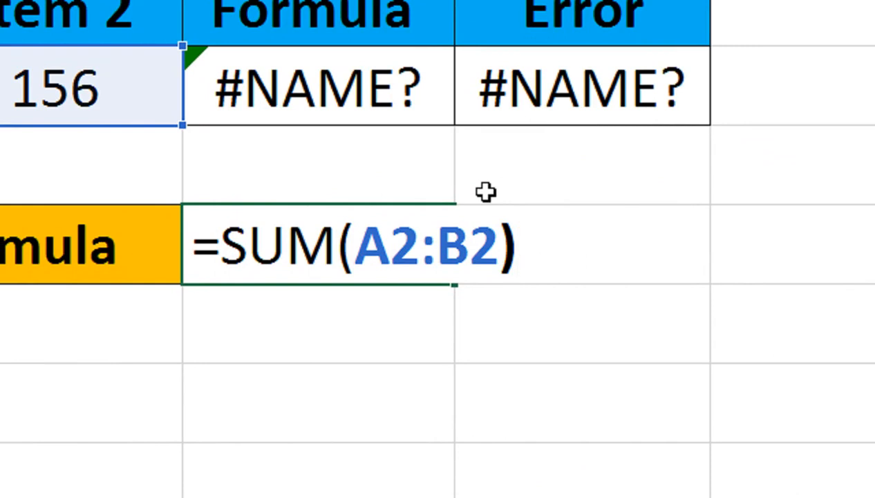
{"action": "key", "text": "Return"}
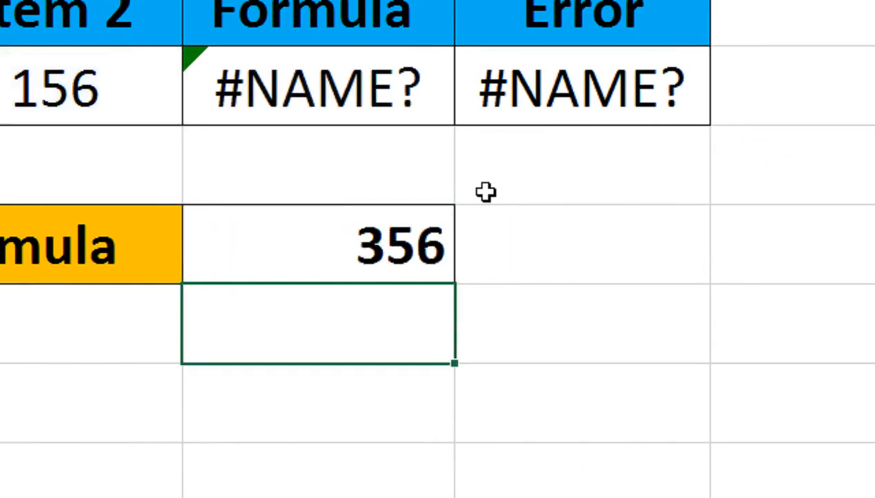
Step: Replace cell C2's formula with =SUM(A2 B2), separating the two references with a space
{"action": "left_click", "coordinate": [379, 237]}
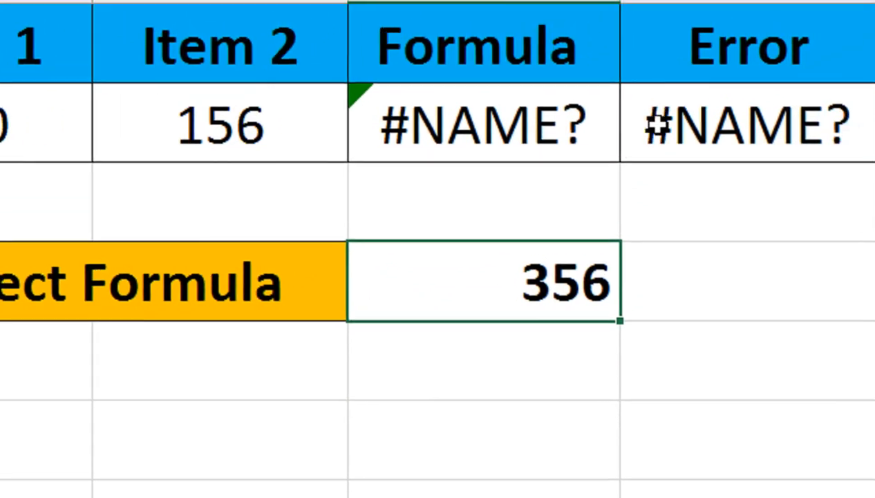
{"action": "left_click", "coordinate": [428, 129]}
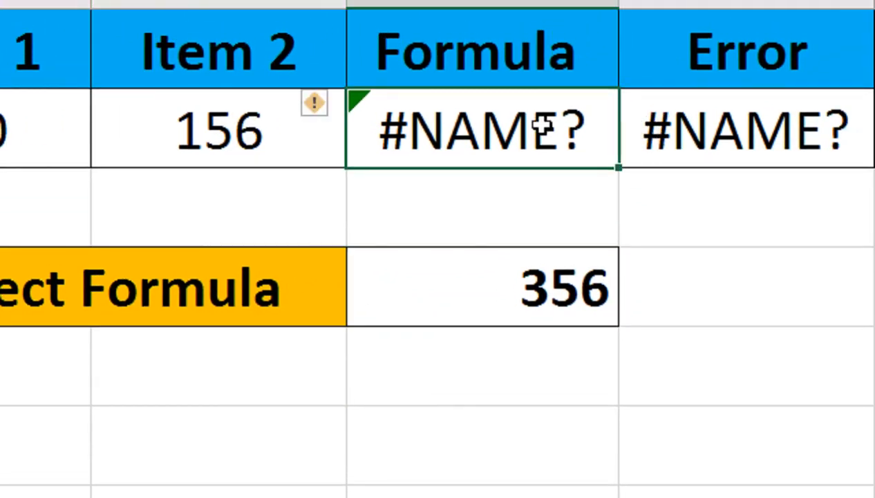
{"action": "key", "text": "Delete"}
{"action": "type", "text": "=sum"}
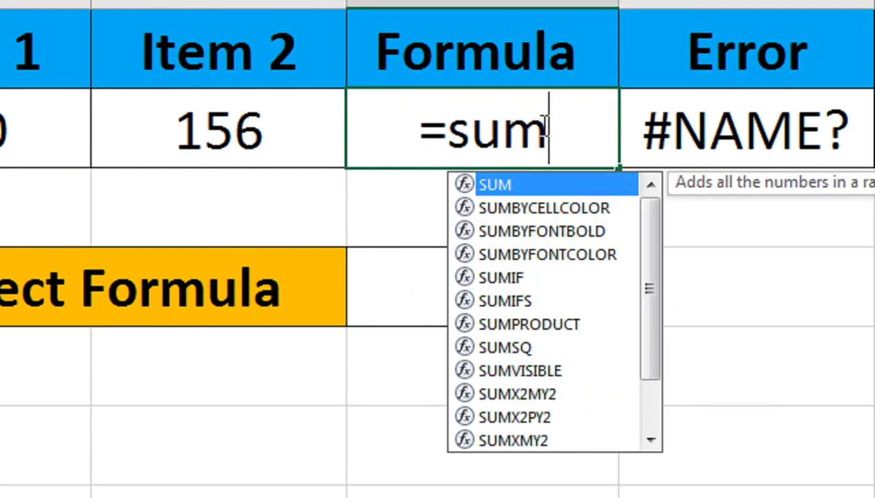
{"action": "key", "text": "Tab"}
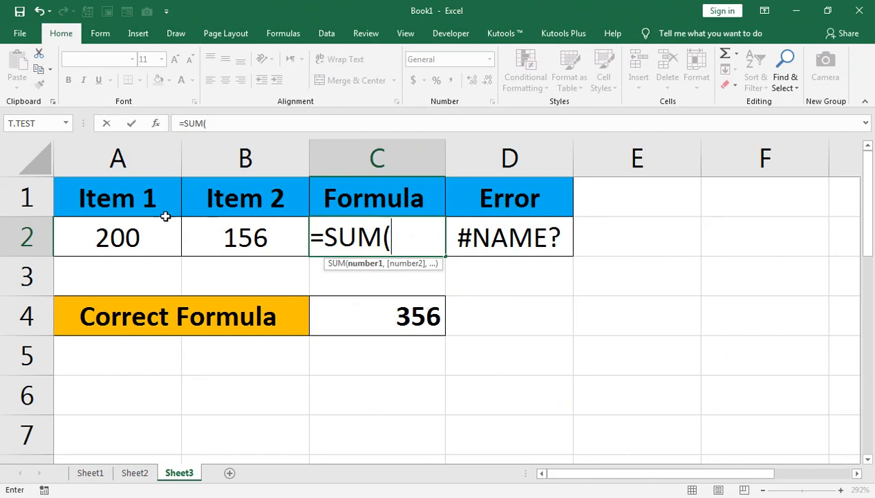
{"action": "left_click", "coordinate": [26, 102]}
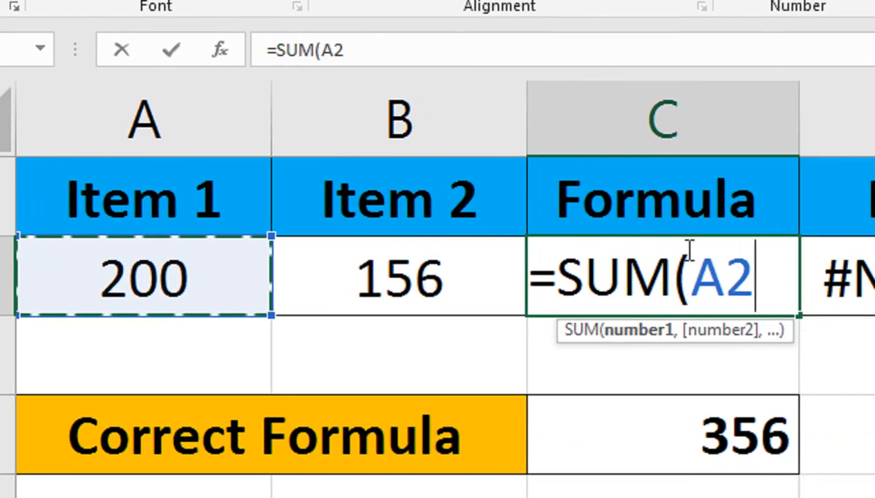
{"action": "left_click", "coordinate": [497, 290]}
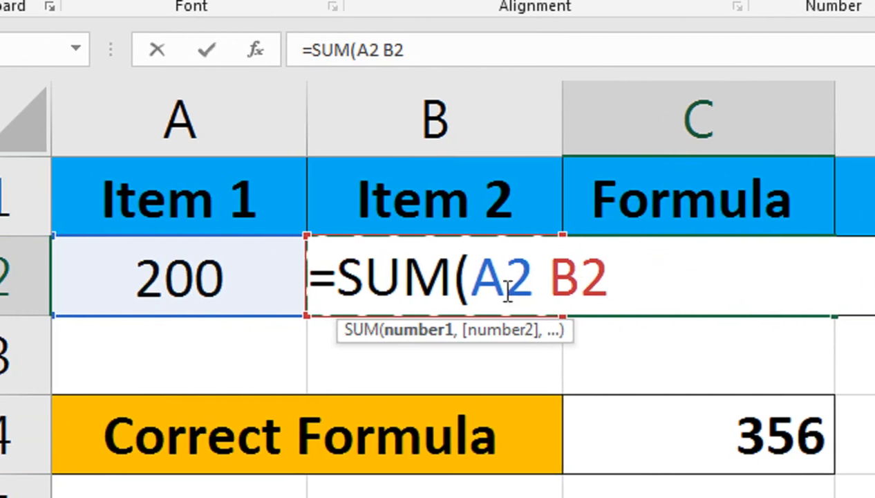
{"action": "type", "text": ")"}
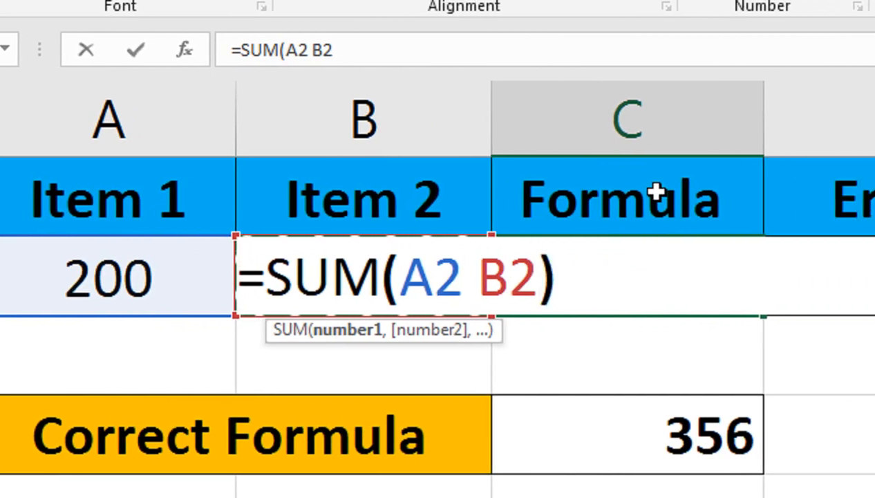
{"action": "key", "text": "Return"}
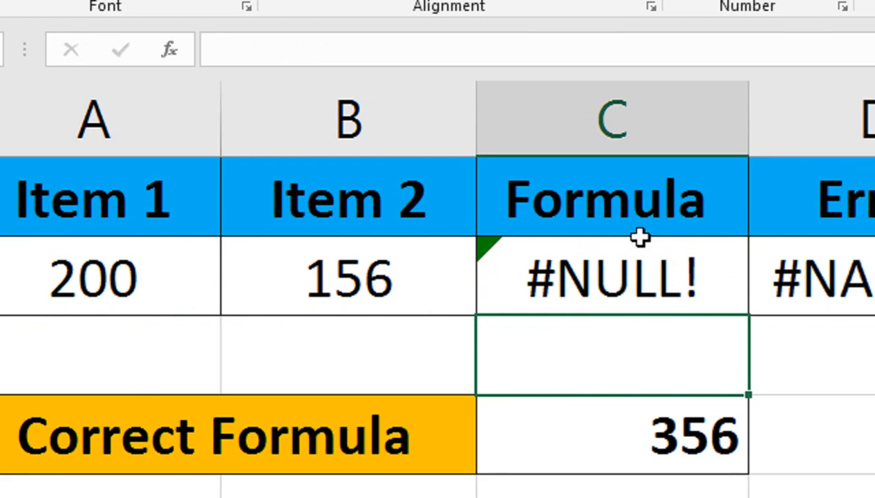
Step: Open cell C2's formula for editing to inspect the references, then leave it unchanged
{"action": "left_click", "coordinate": [408, 282]}
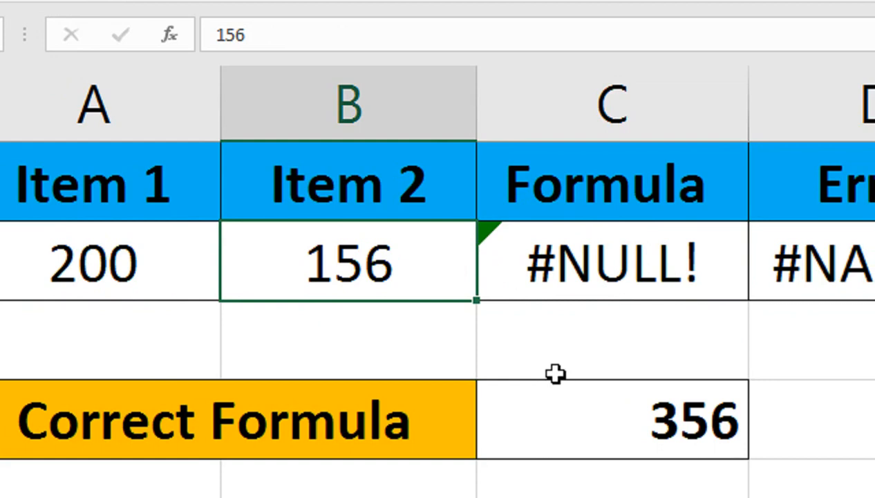
{"action": "left_click", "coordinate": [561, 277]}
{"action": "double_click", "coordinate": [570, 275]}
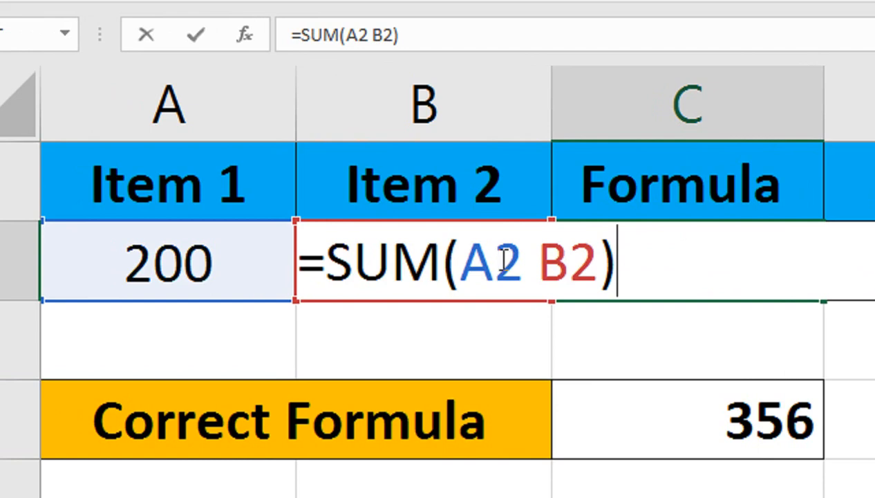
{"action": "key", "text": "Return"}
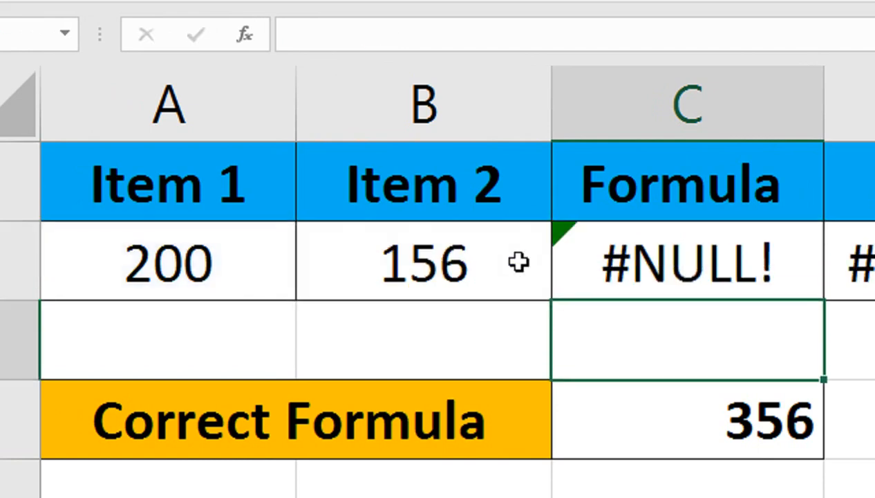
{"action": "left_click", "coordinate": [637, 268]}
Step: Enter =SUM(A2:B2) in cell C3, selecting the A2:B2 range with the keyboard
{"action": "left_click", "coordinate": [647, 354]}
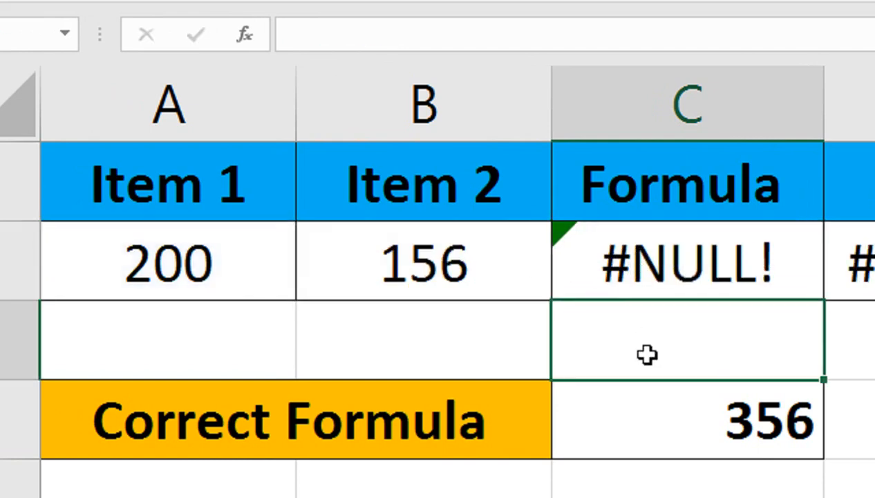
{"action": "type", "text": "=sum"}
{"action": "key", "text": "Tab"}
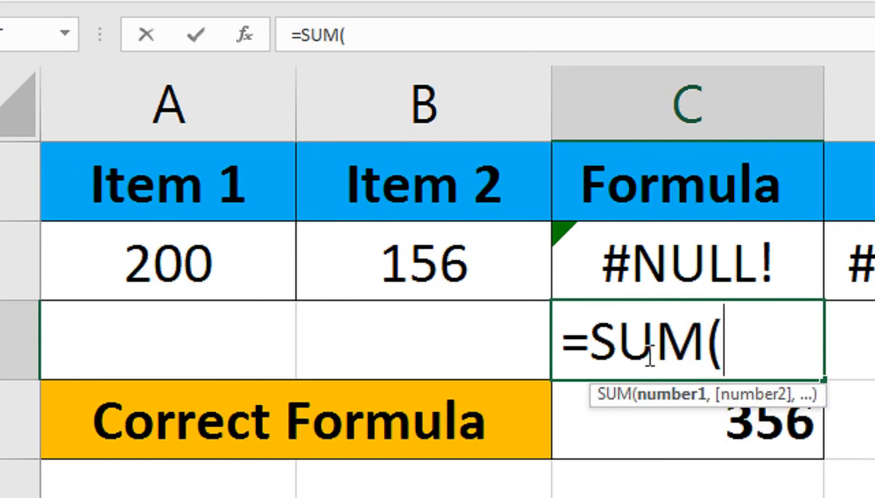
{"action": "key", "text": "Up"}
{"action": "key", "text": "Left"}
{"action": "key", "text": "Left"}
{"action": "key", "text": "shift+Right"}
{"action": "type", "text": ")"}
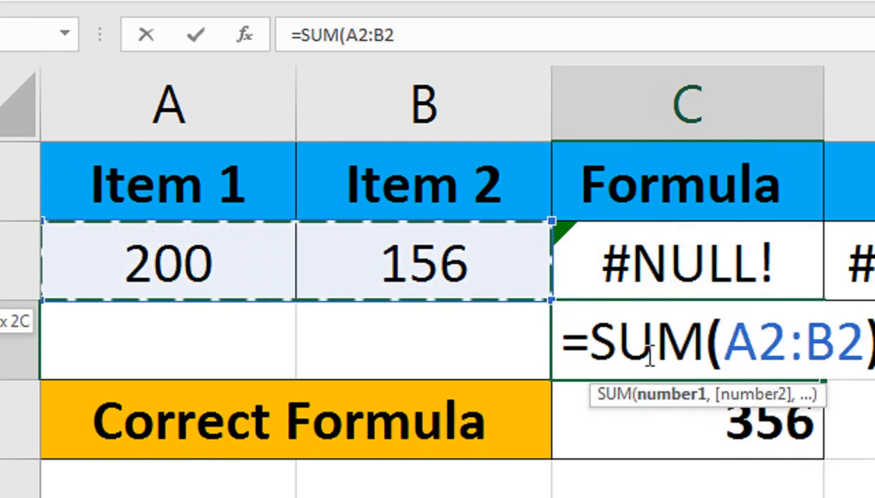
{"action": "key", "text": "Return"}
{"action": "left_click", "coordinate": [649, 354]}
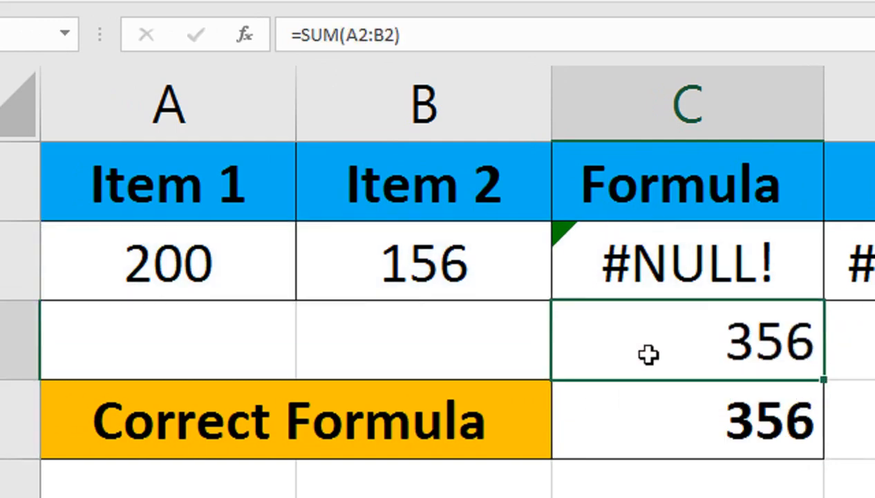
Step: Clear the contents of cell C3
{"action": "key", "text": "Delete"}
Step: Show the calculation steps for cell C2's #NULL! error and evaluate its formula, then close the evaluation dialog
{"action": "left_click", "coordinate": [616, 263]}
{"action": "left_click", "coordinate": [494, 235]}
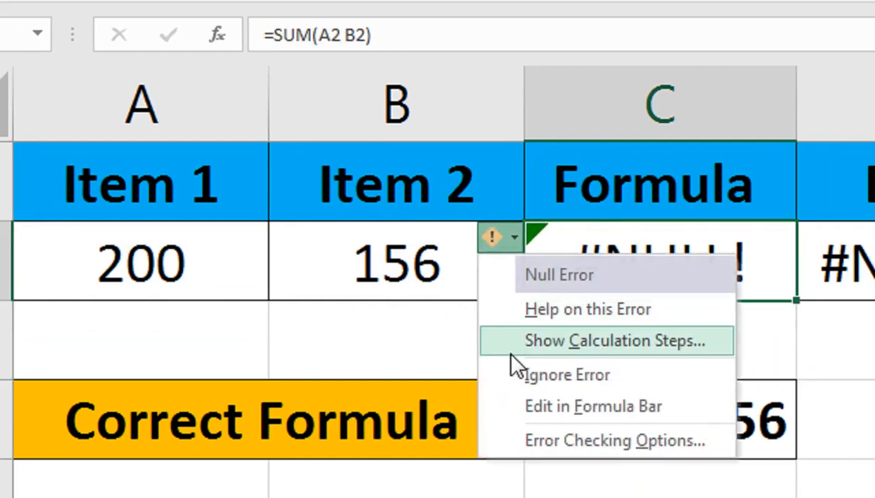
{"action": "left_click", "coordinate": [511, 351]}
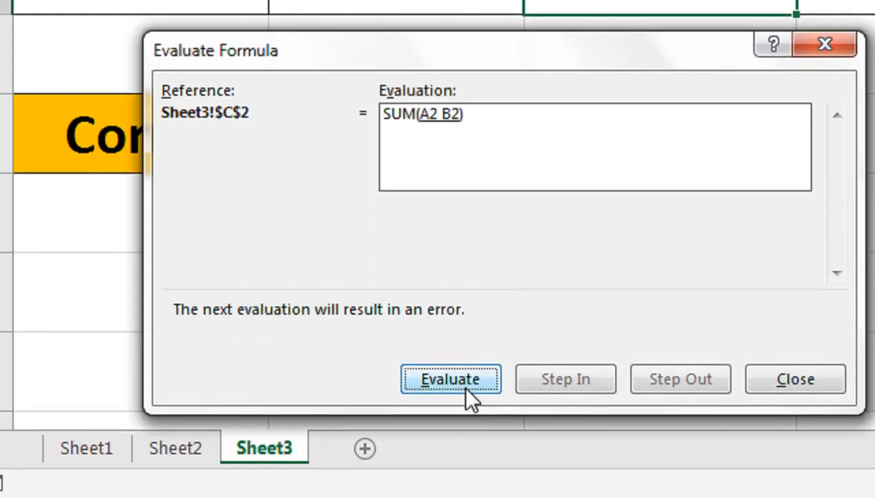
{"action": "left_click", "coordinate": [458, 378]}
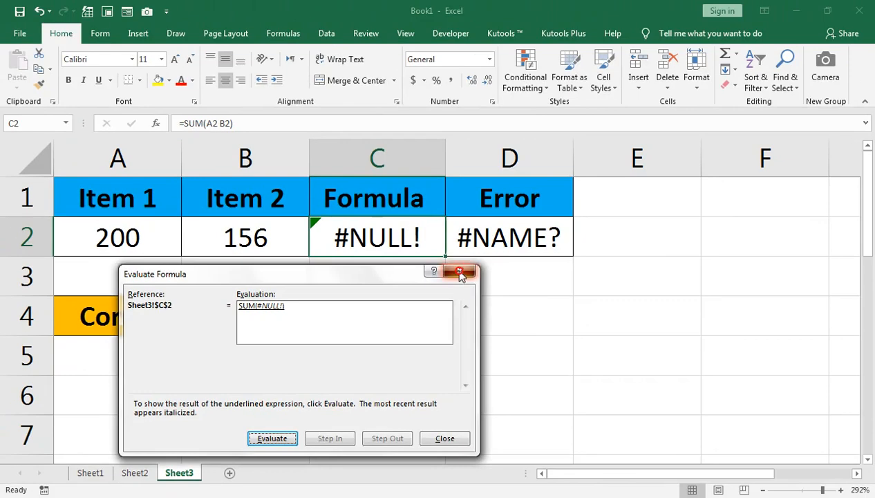
{"action": "left_click", "coordinate": [833, 156]}
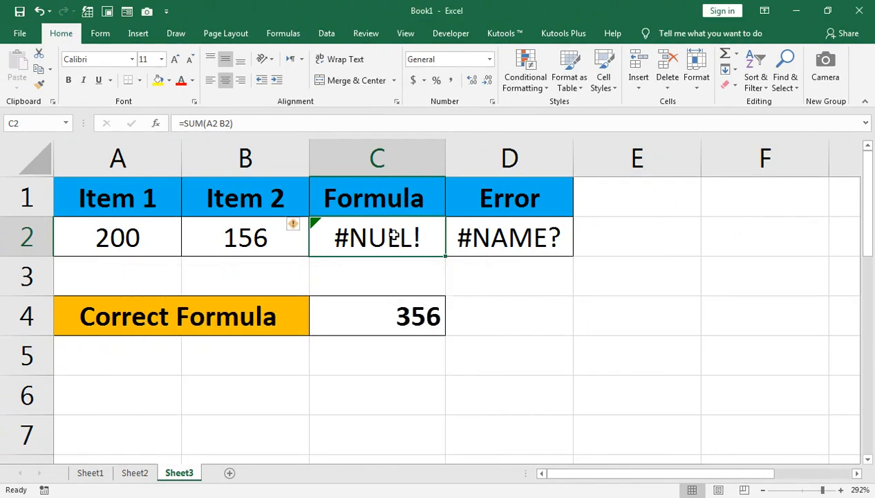
Step: Clear cell C2's formula
{"action": "key", "text": "Delete"}
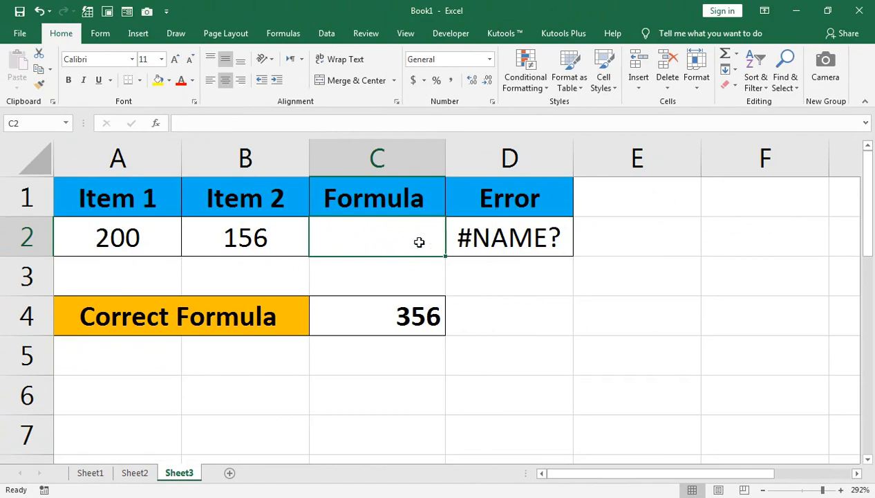
{"action": "left_click", "coordinate": [261, 240]}
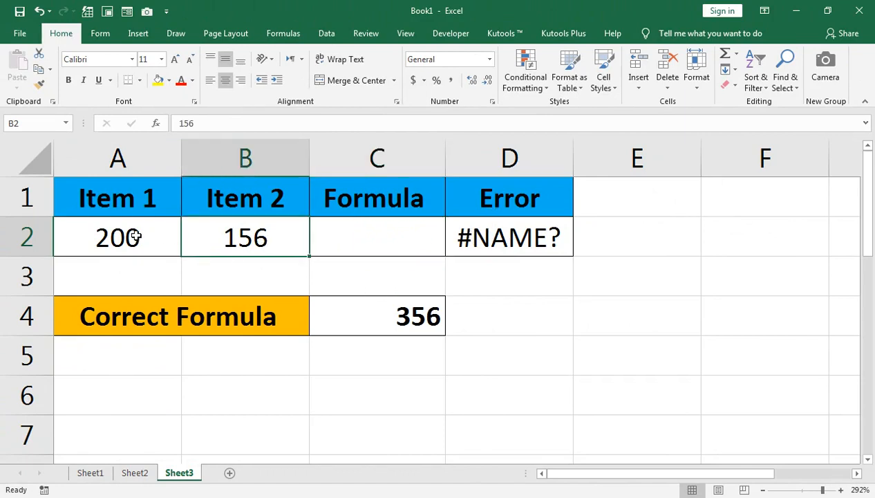
Step: Open cell C4's formula for editing to inspect it, leaving it unchanged
{"action": "double_click", "coordinate": [394, 322]}
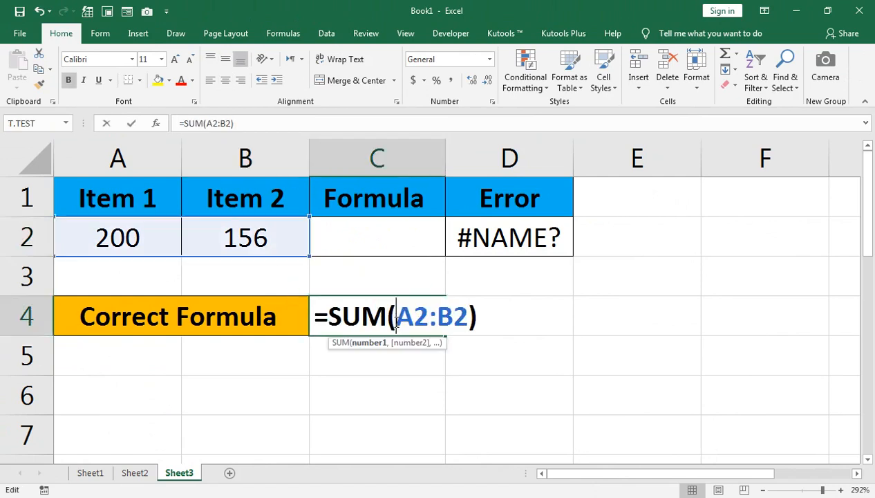
{"action": "key", "text": "Return"}
Step: Enter the invalid formula =ad in cell B2
{"action": "left_click", "coordinate": [187, 238]}
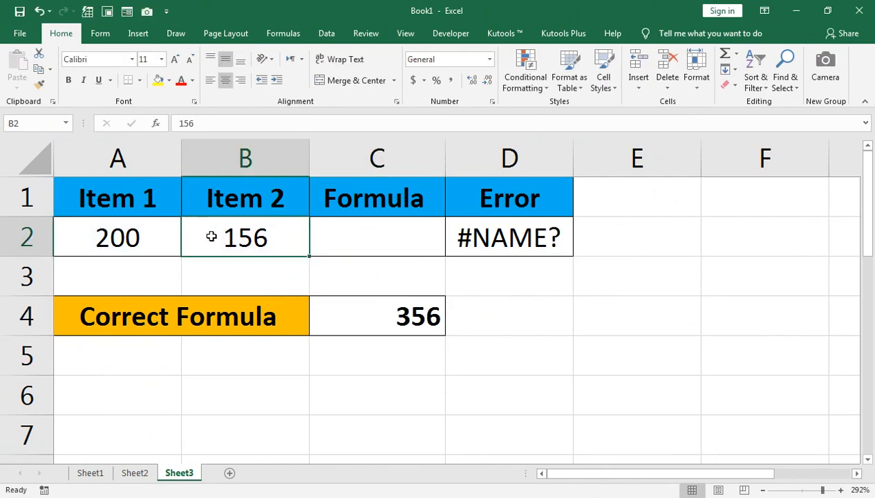
{"action": "type", "text": "=ad"}
{"action": "key", "text": "Return"}
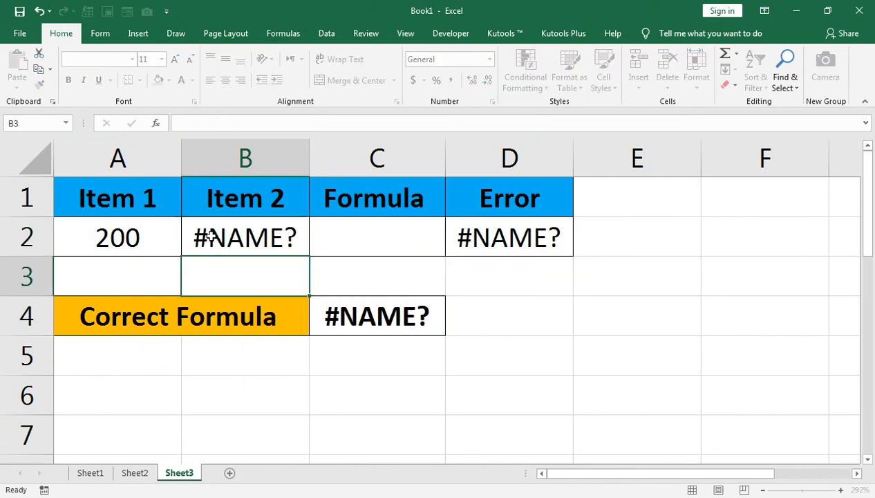
Step: Open cell B2's formula for editing to inspect it, leaving it unchanged
{"action": "left_click", "coordinate": [252, 236]}
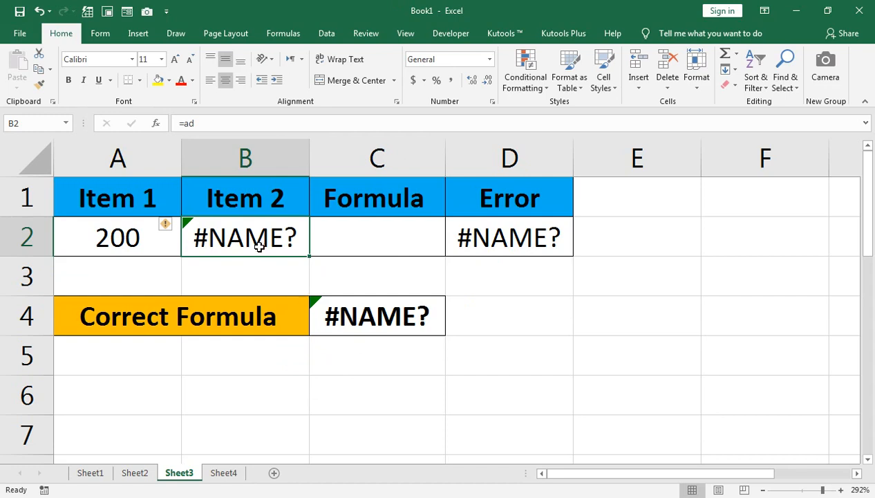
{"action": "double_click", "coordinate": [223, 237]}
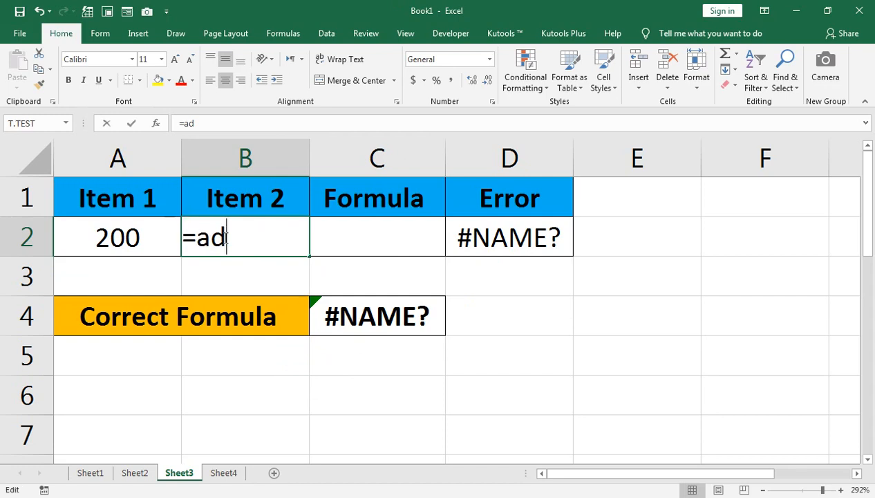
{"action": "key", "text": "Return"}
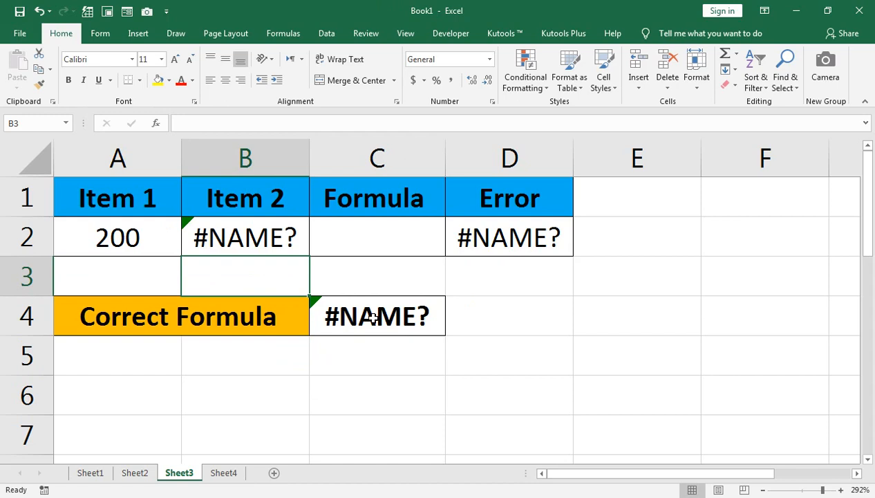
Step: Change cell B2's formula to the invalid name =io
{"action": "double_click", "coordinate": [280, 247]}
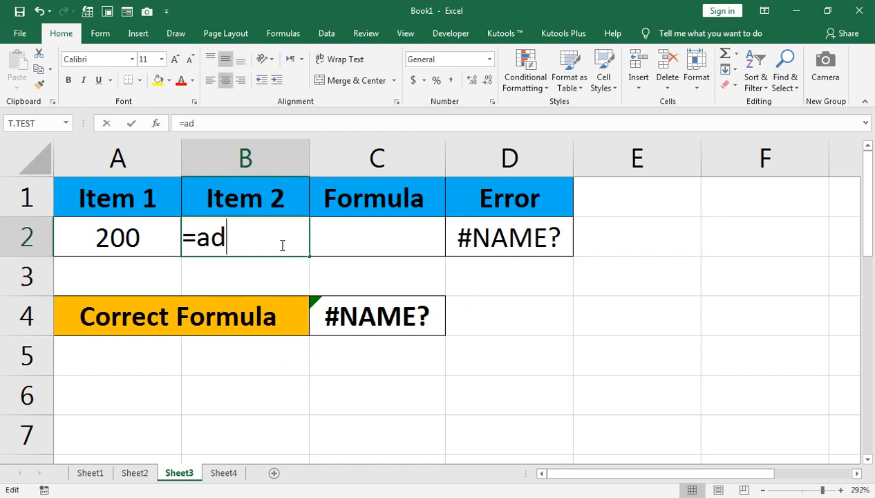
{"action": "key", "text": "BackSpace"}
{"action": "key", "text": "BackSpace"}
{"action": "key", "text": "Return"}
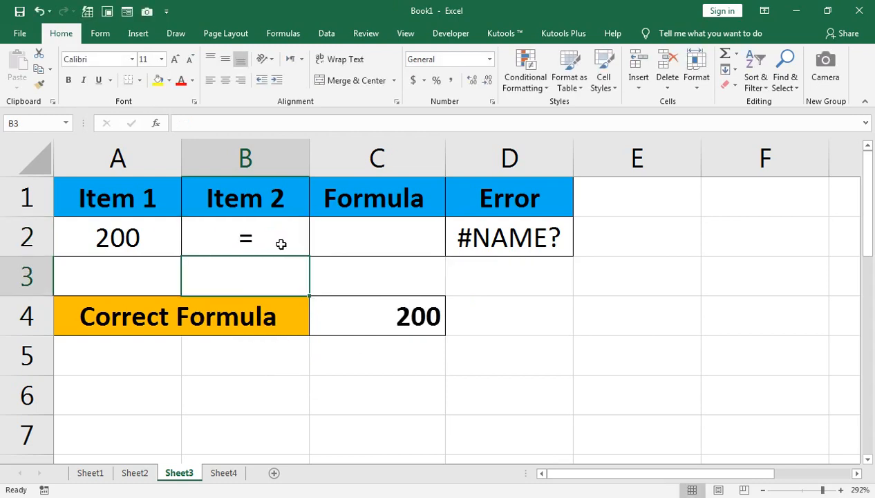
{"action": "double_click", "coordinate": [280, 235]}
{"action": "type", "text": "io"}
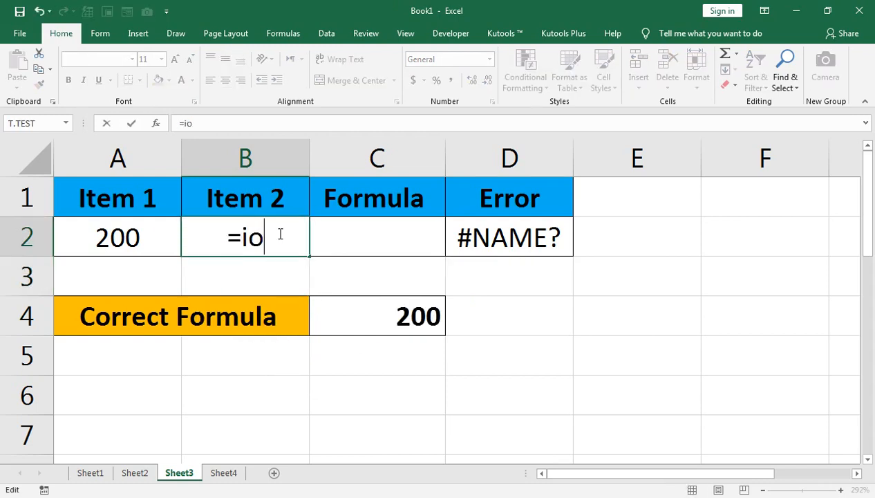
{"action": "key", "text": "Return"}
Step: Switch to Sheet4
{"action": "left_click", "coordinate": [271, 236]}
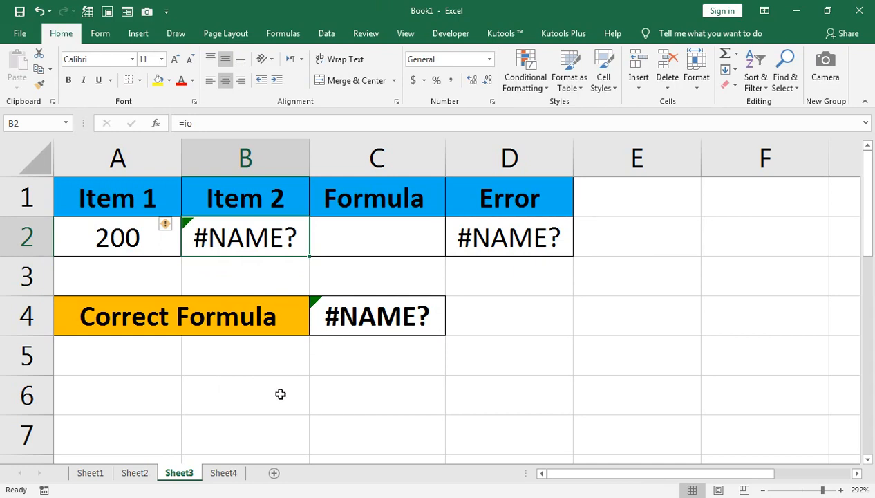
{"action": "left_click", "coordinate": [228, 472]}
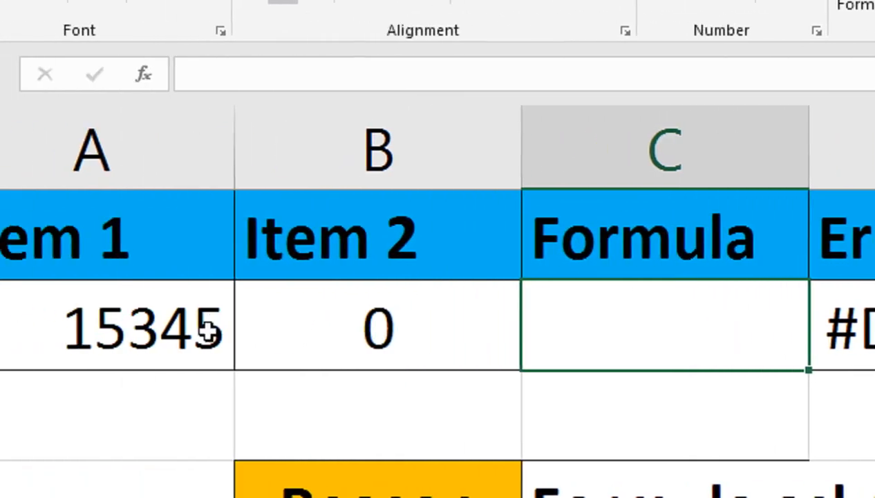
Step: Enter the formula =A2/B2 in cell C2 by selecting A2 and B2
{"action": "double_click", "coordinate": [620, 325]}
{"action": "type", "text": "="}
{"action": "left_click", "coordinate": [173, 315]}
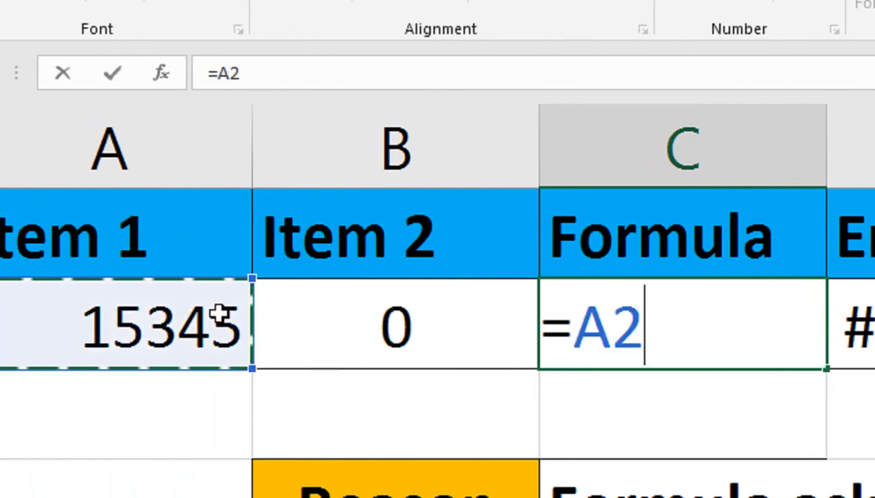
{"action": "type", "text": "/"}
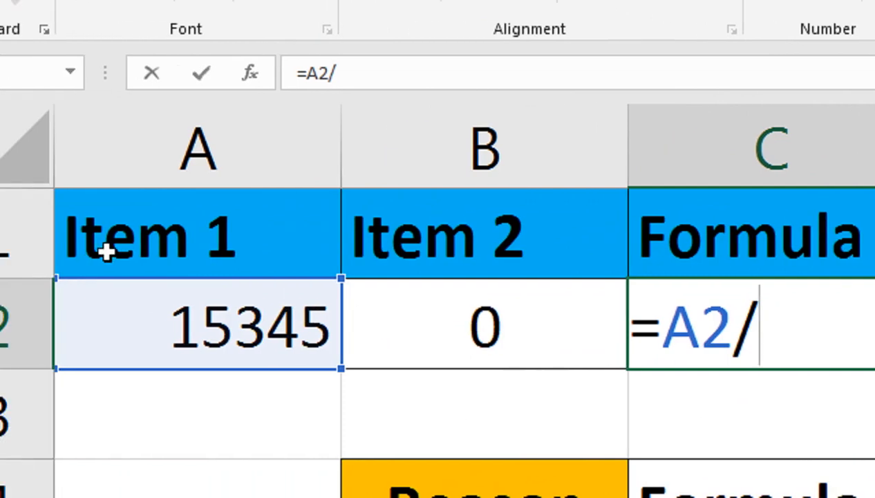
{"action": "left_click", "coordinate": [362, 311]}
{"action": "key", "text": "Return"}
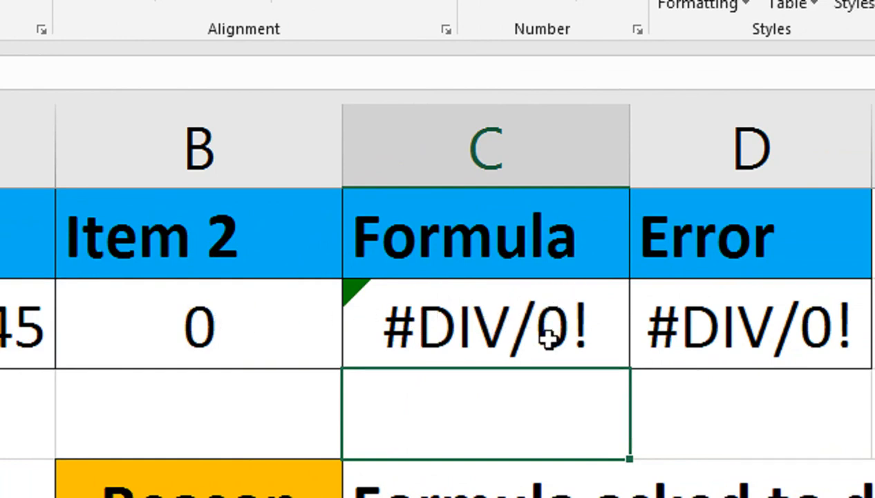
Step: Replace cell C2's formula with =IFERROR(A2/B2,0), accepting the suggested typo correction
{"action": "left_click", "coordinate": [473, 323]}
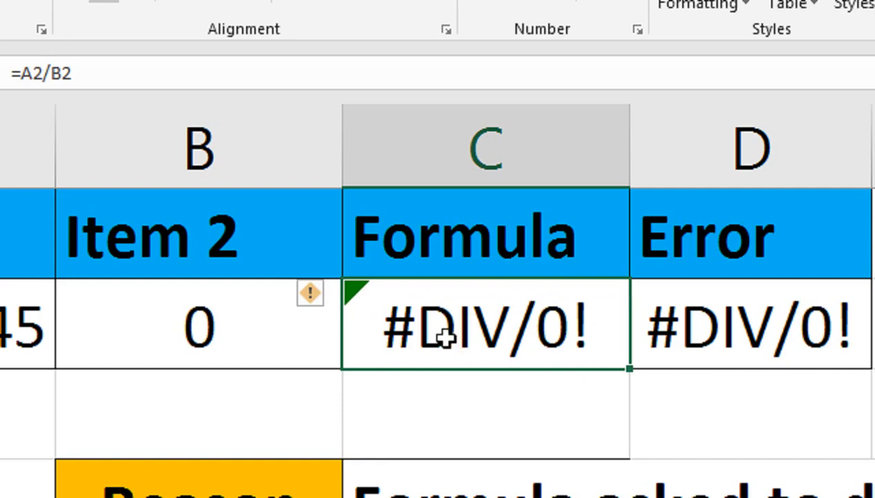
{"action": "type", "text": "="}
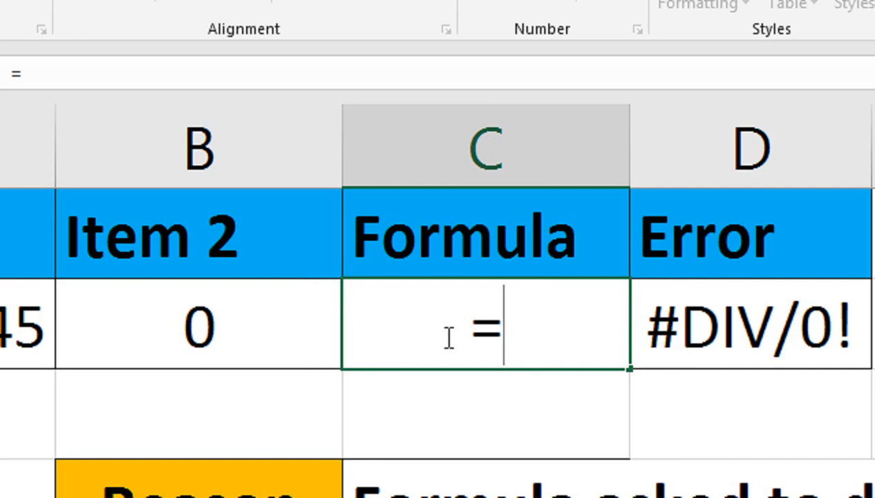
{"action": "type", "text": "=if"}
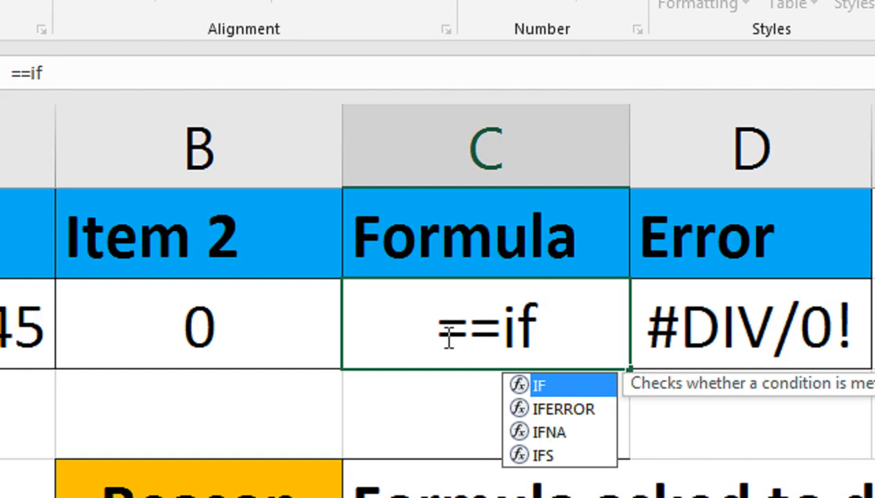
{"action": "key", "text": "Down"}
{"action": "key", "text": "Tab"}
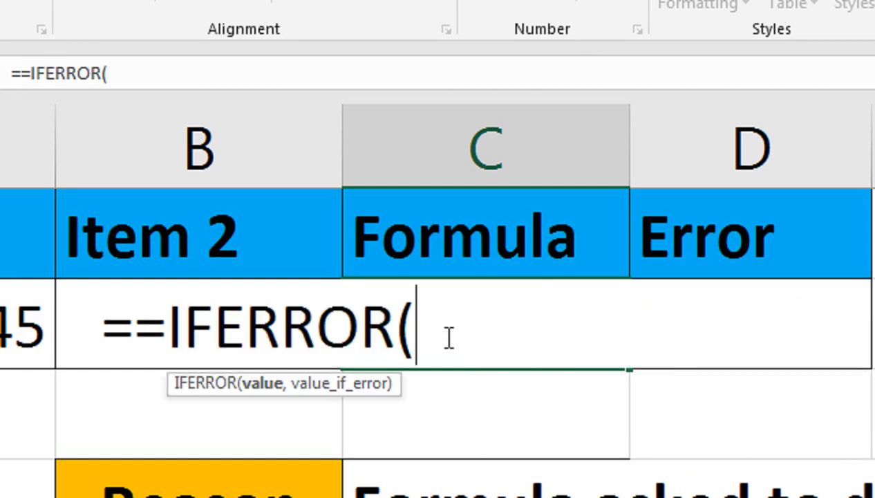
{"action": "left_click", "coordinate": [21, 304]}
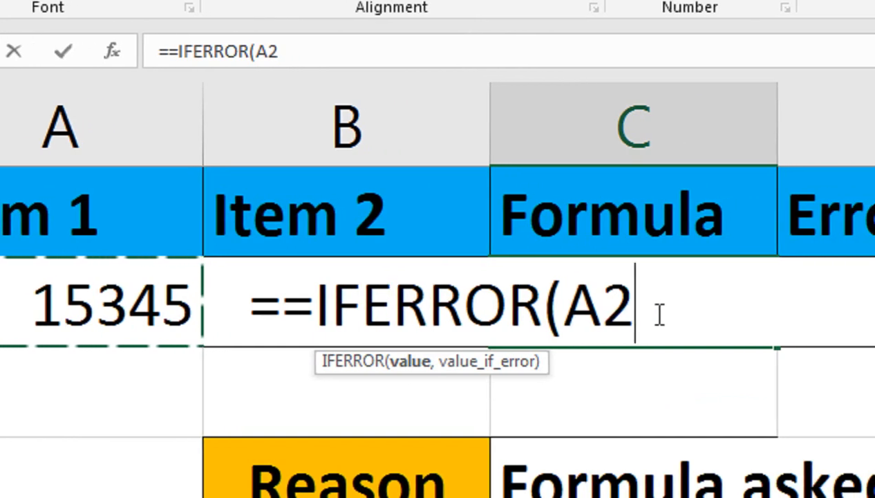
{"action": "type", "text": "/"}
{"action": "left_click", "coordinate": [263, 211]}
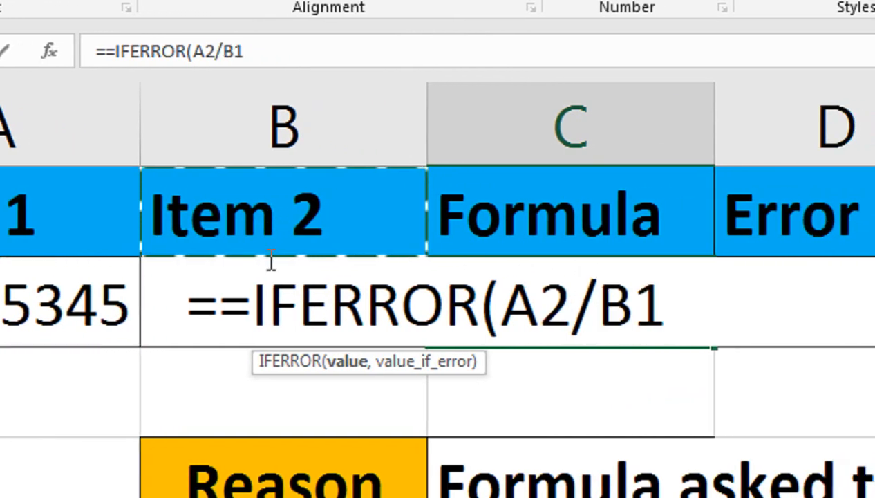
{"action": "left_click", "coordinate": [270, 261]}
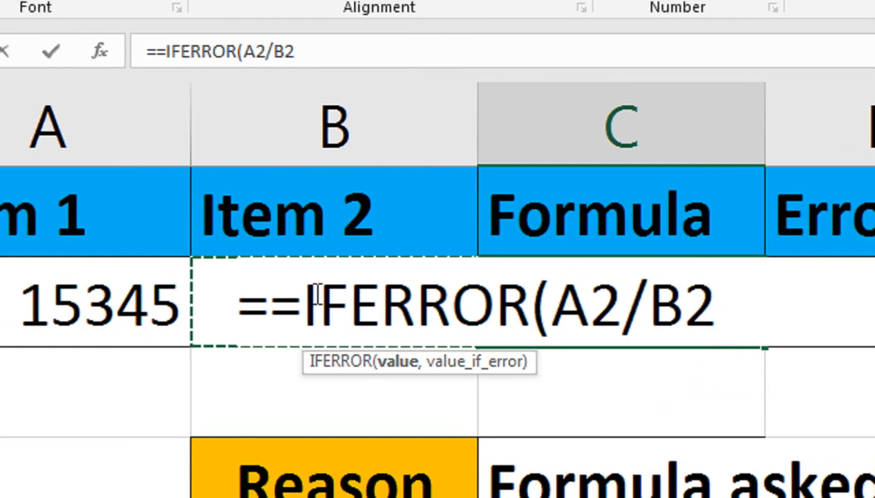
{"action": "type", "text": ","}
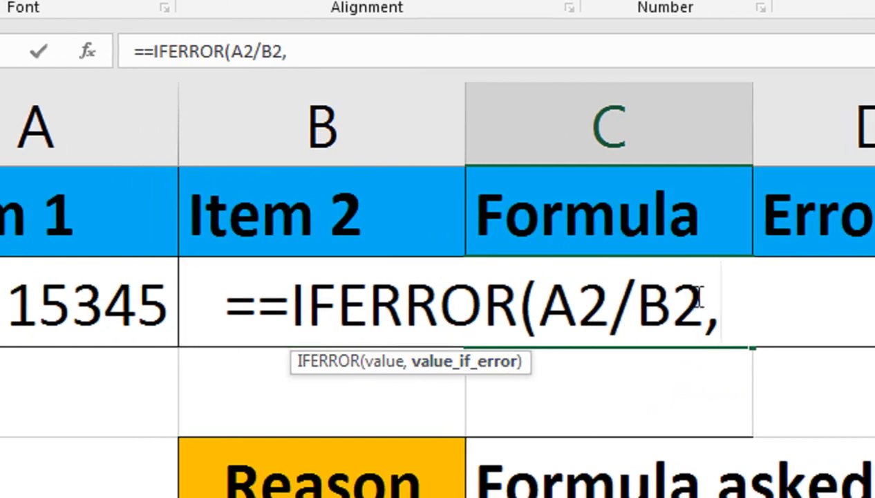
{"action": "type", "text": "0)"}
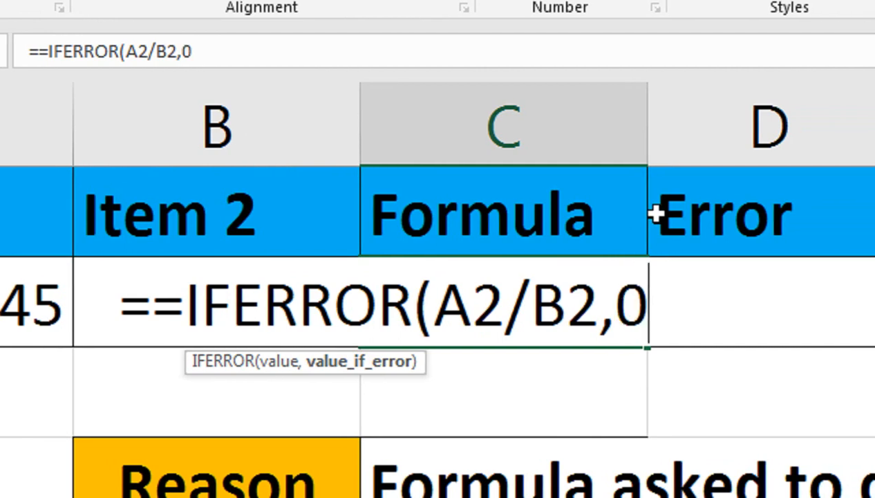
{"action": "key", "text": "Return"}
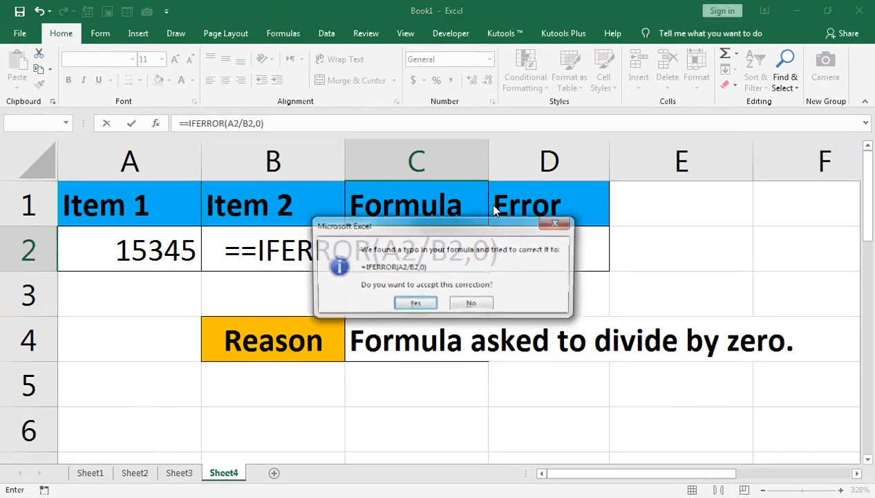
{"action": "key", "text": "Return"}
{"action": "key", "text": "Up"}
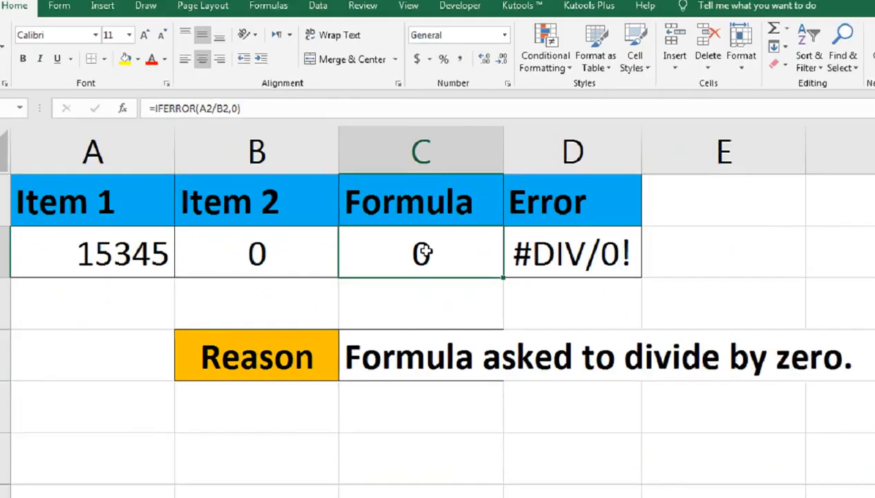
Step: Change the value in cell B2 to 25
{"action": "left_click", "coordinate": [240, 267]}
{"action": "type", "text": "25"}
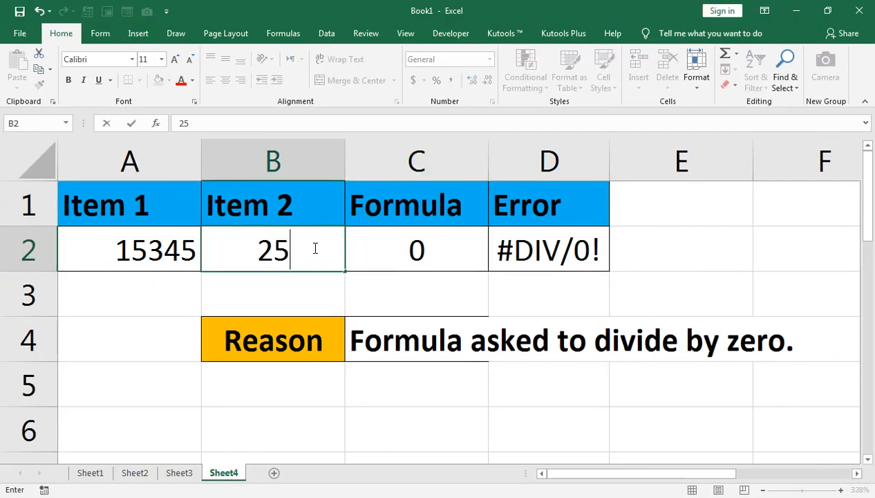
{"action": "key", "text": "Return"}
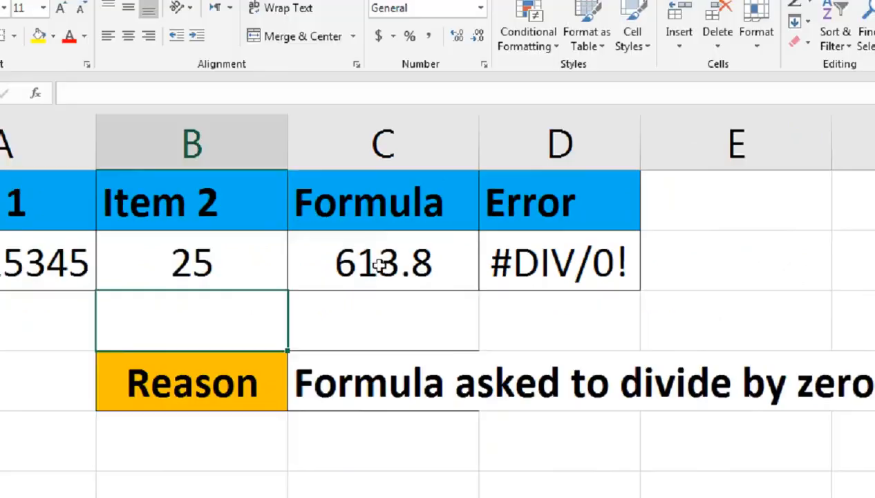
{"action": "left_click", "coordinate": [46, 270]}
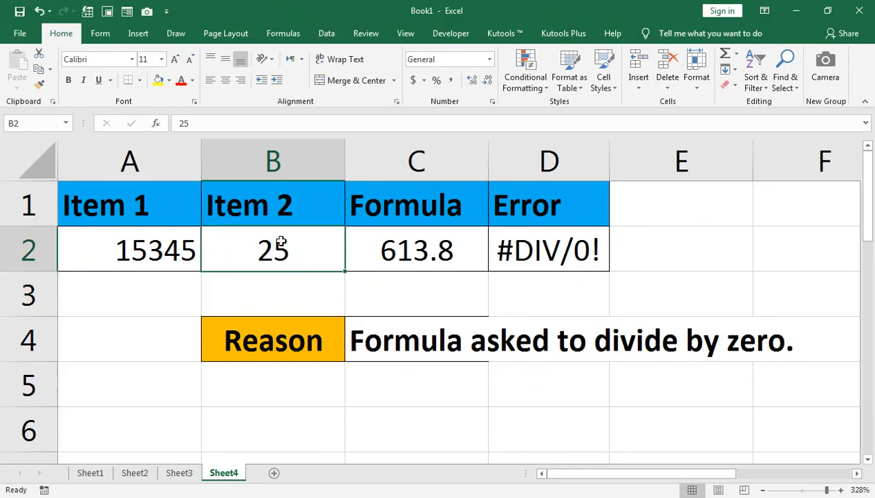
Step: Enter 456 in cell A3
{"action": "left_click", "coordinate": [164, 289]}
{"action": "type", "text": "456"}
{"action": "key", "text": "Tab"}
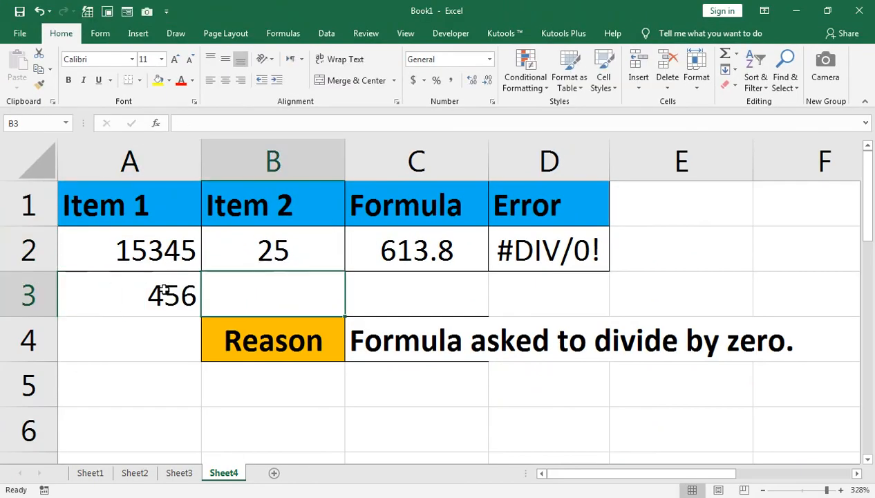
Step: Enter 0 in cell B3 and copy the IFERROR formula from C2 down into C3
{"action": "type", "text": "0"}
{"action": "key", "text": "Tab"}
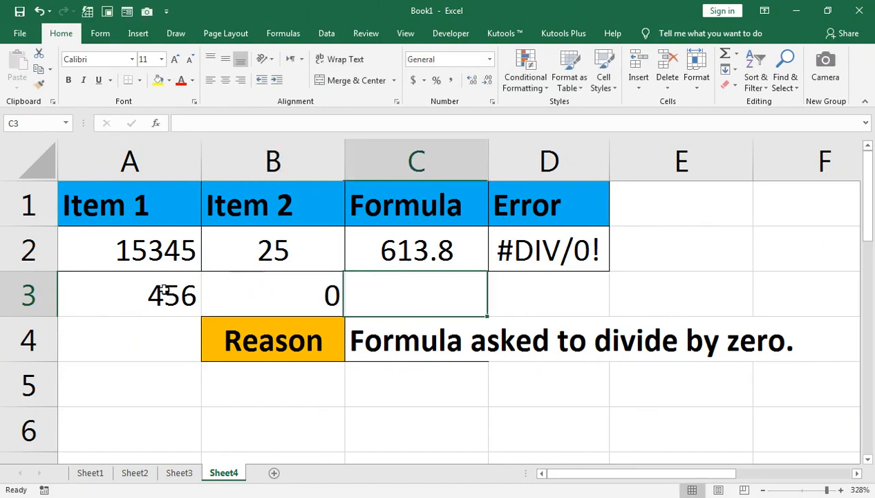
{"action": "left_click", "coordinate": [468, 264]}
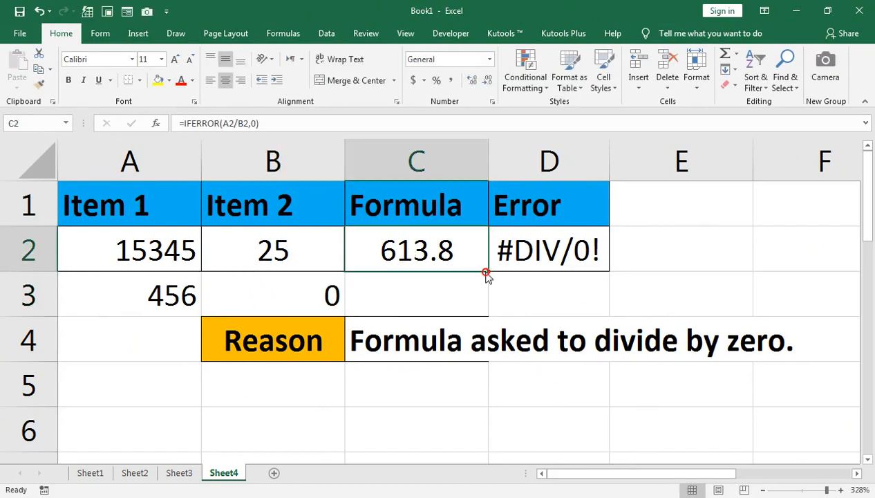
{"action": "left_click_drag", "start_coordinate": [488, 271], "coordinate": [481, 311]}
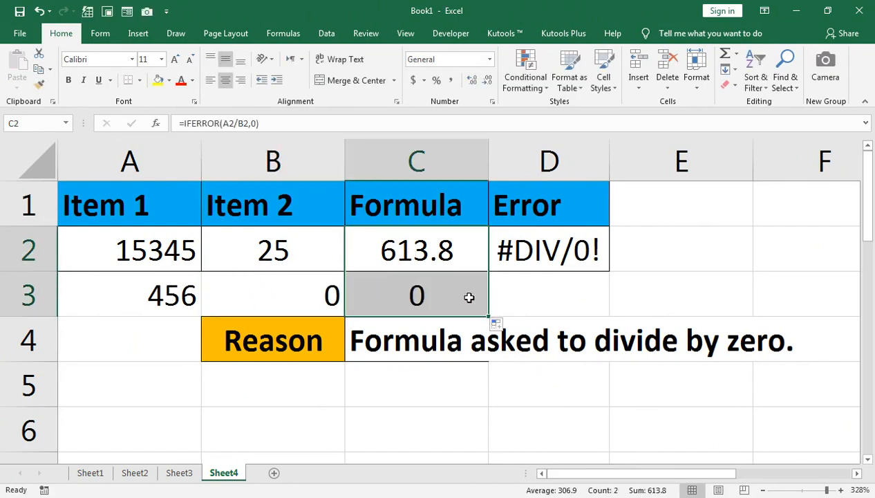
{"action": "double_click", "coordinate": [470, 296]}
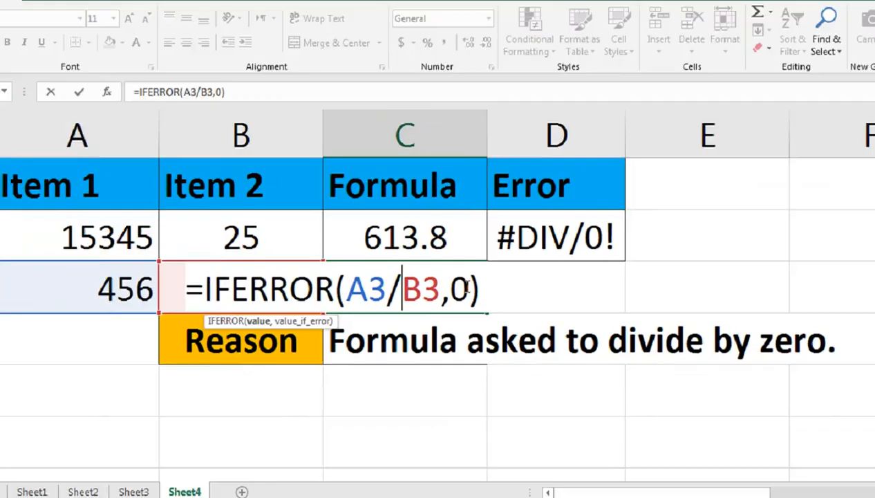
{"action": "key", "text": "Return"}
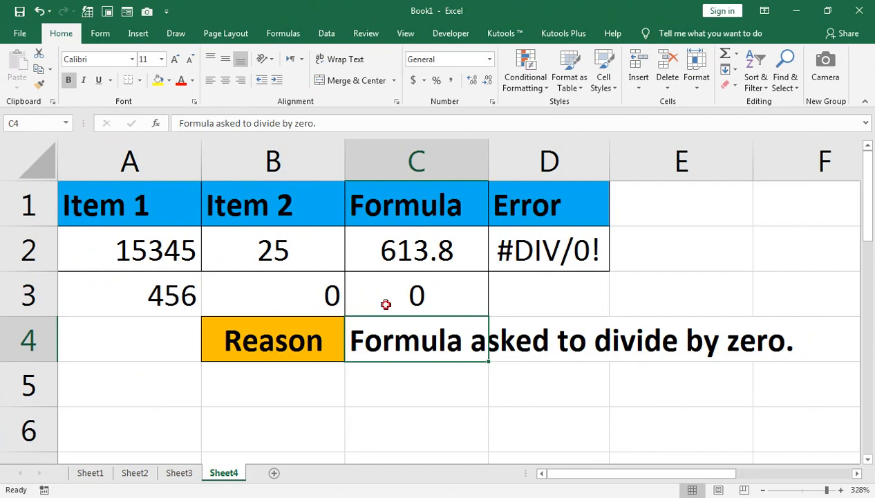
Step: Clear the contents of cells A3 through C3
{"action": "left_click", "coordinate": [386, 305]}
{"action": "left_click", "coordinate": [204, 297]}
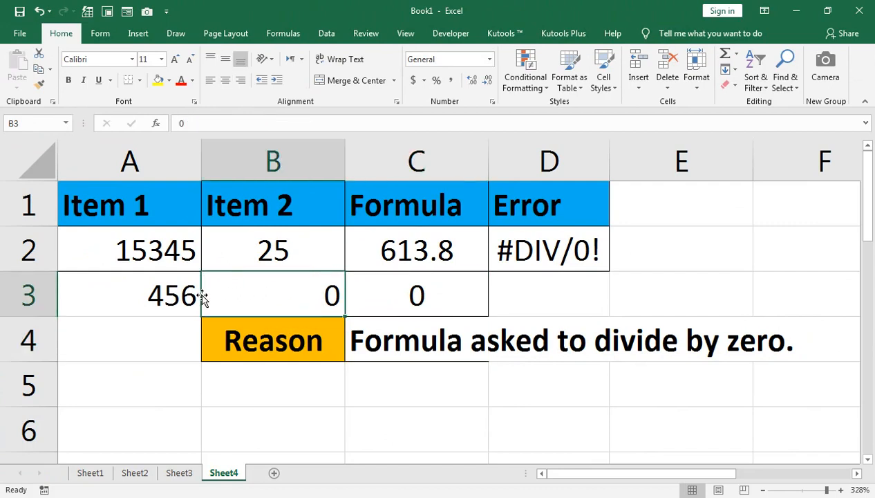
{"action": "left_click", "coordinate": [199, 297]}
{"action": "key", "text": "shift+Right"}
{"action": "key", "text": "shift+Right"}
{"action": "key", "text": "Delete"}
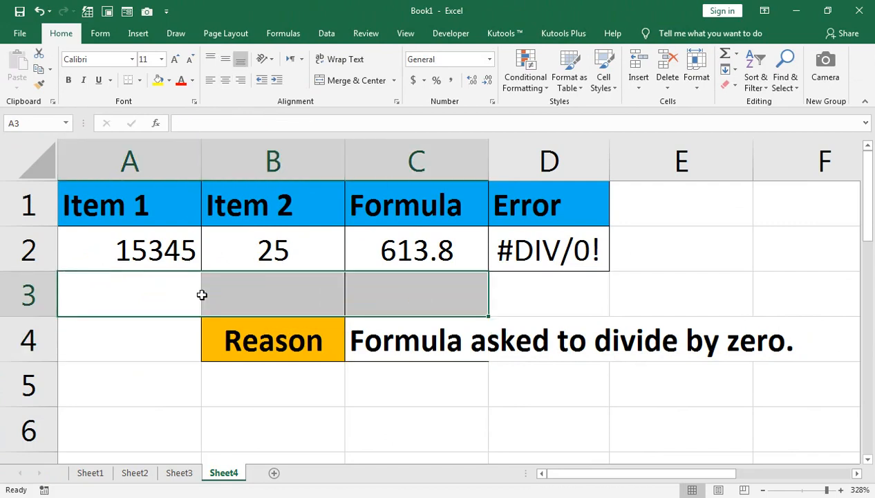
Step: On Sheet5, enter =VLOOKUP(A2,B2:C2,2,FALSE) in cell D2
{"action": "left_click", "coordinate": [154, 253]}
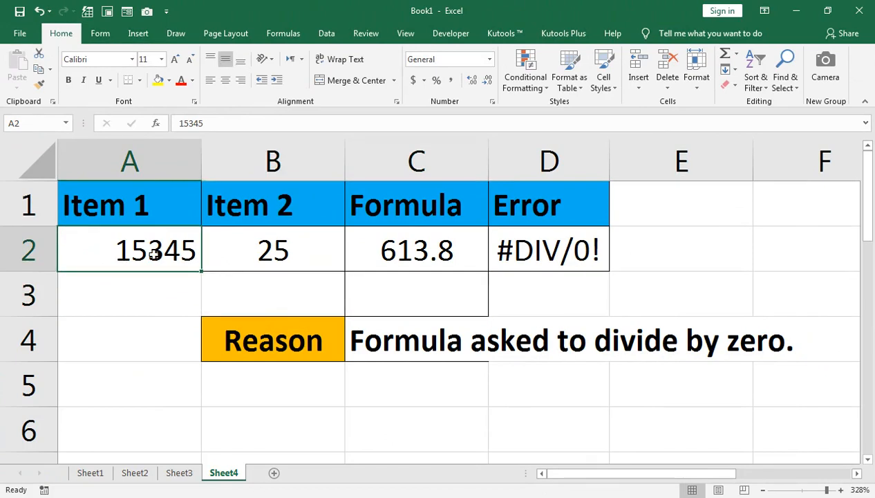
{"action": "key", "text": "ctrl+Page_Down"}
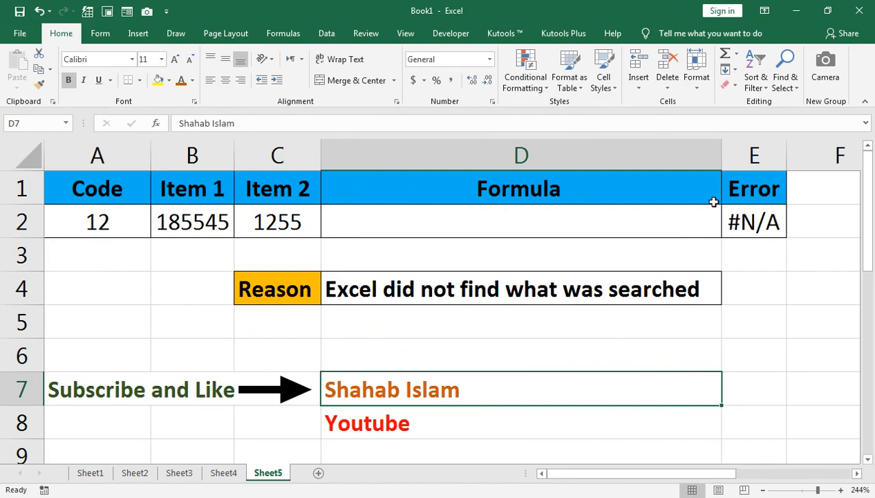
{"action": "left_click", "coordinate": [410, 225]}
{"action": "type", "text": "=v;o"}
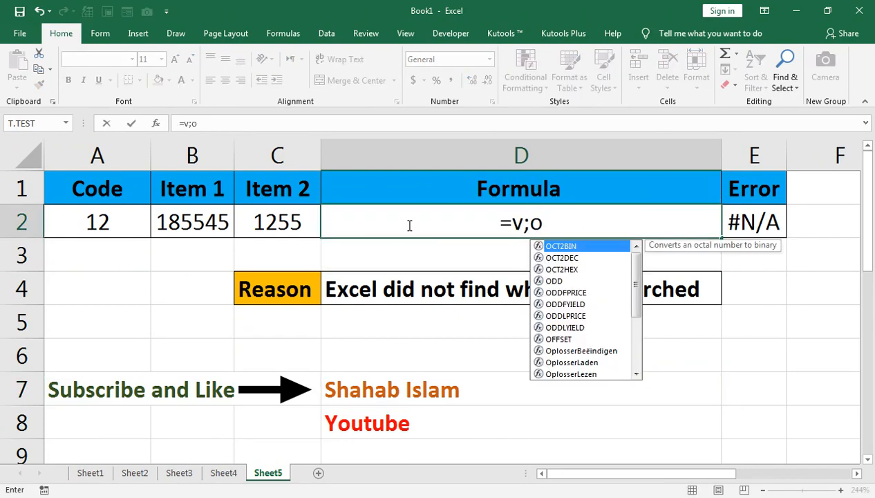
{"action": "key", "text": "BackSpace"}
{"action": "key", "text": "BackSpace"}
{"action": "type", "text": "lo"}
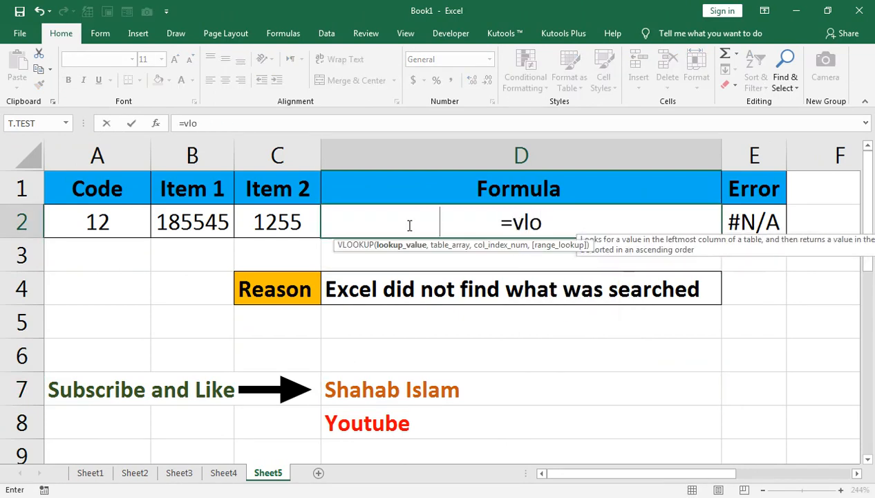
{"action": "key", "text": "Tab"}
{"action": "key", "text": "Left"}
{"action": "key", "text": "Left"}
{"action": "key", "text": "Left"}
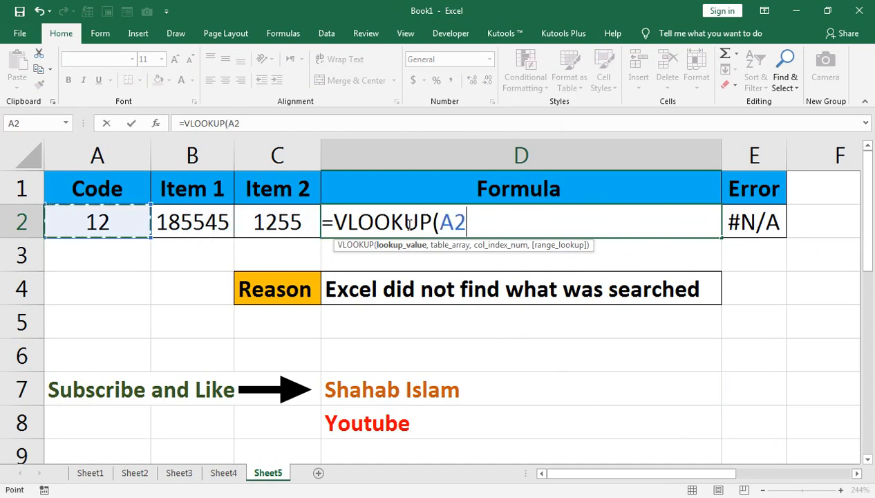
{"action": "type", "text": ","}
{"action": "key", "text": "Left"}
{"action": "key", "text": "Left"}
{"action": "key", "text": "shift+Right"}
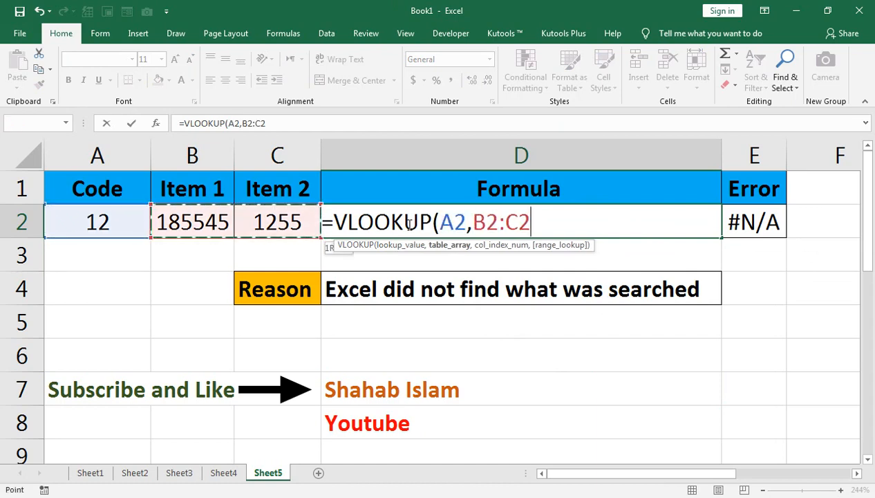
{"action": "type", "text": ",2"}
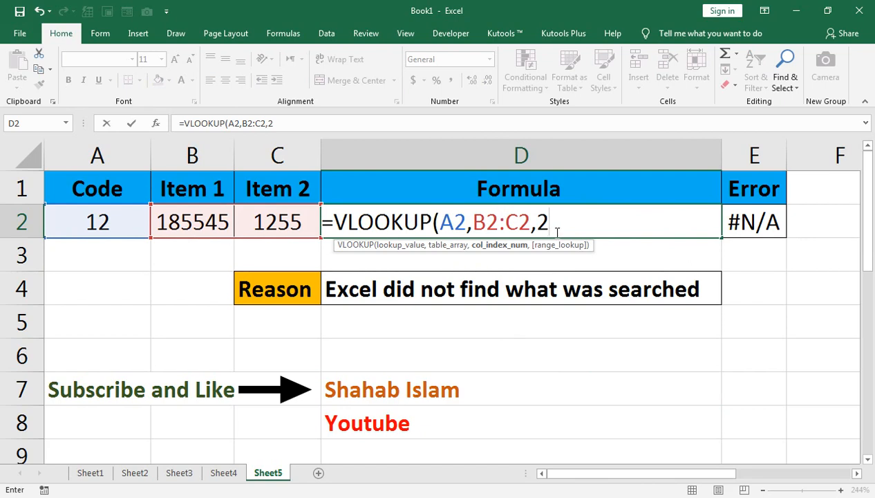
{"action": "type", "text": ",FALSE"}
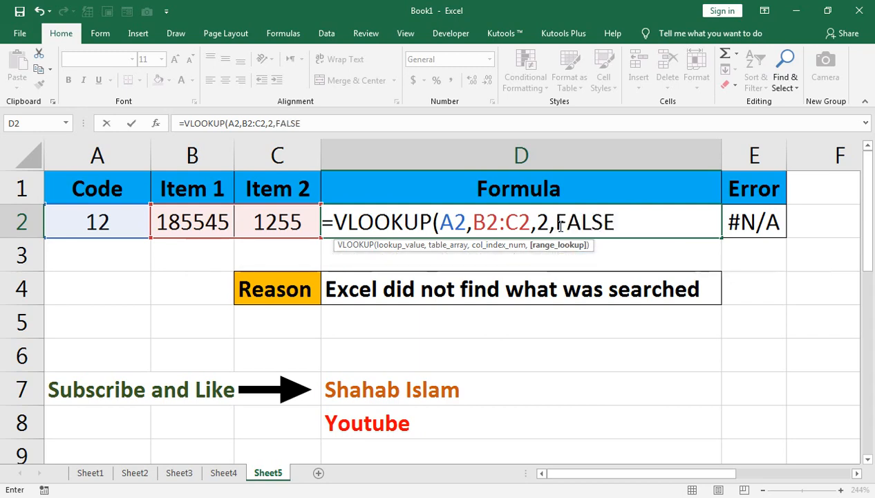
{"action": "type", "text": ")"}
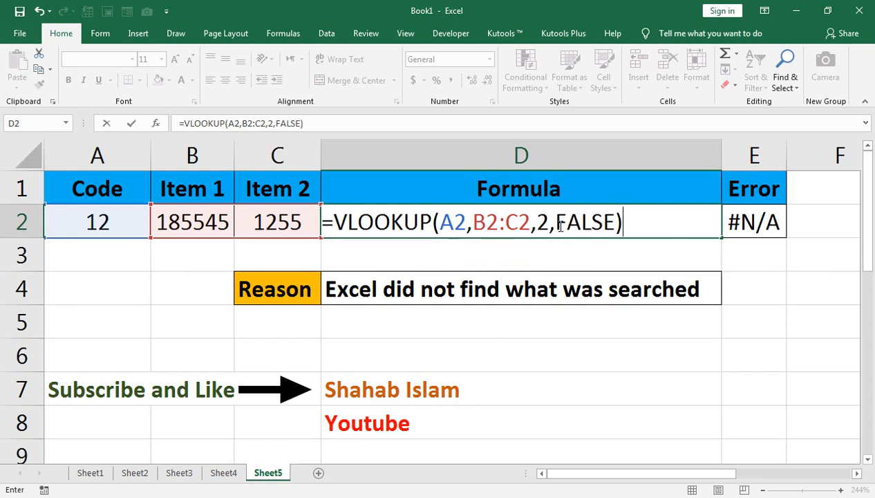
{"action": "key", "text": "Return"}
Step: Change the lookup range in D2's formula to A2:C2
{"action": "left_click", "coordinate": [557, 226]}
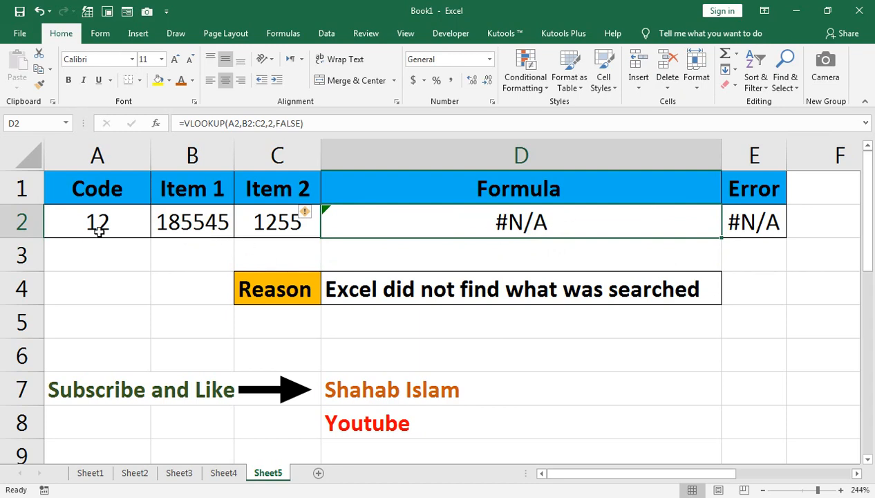
{"action": "double_click", "coordinate": [417, 221]}
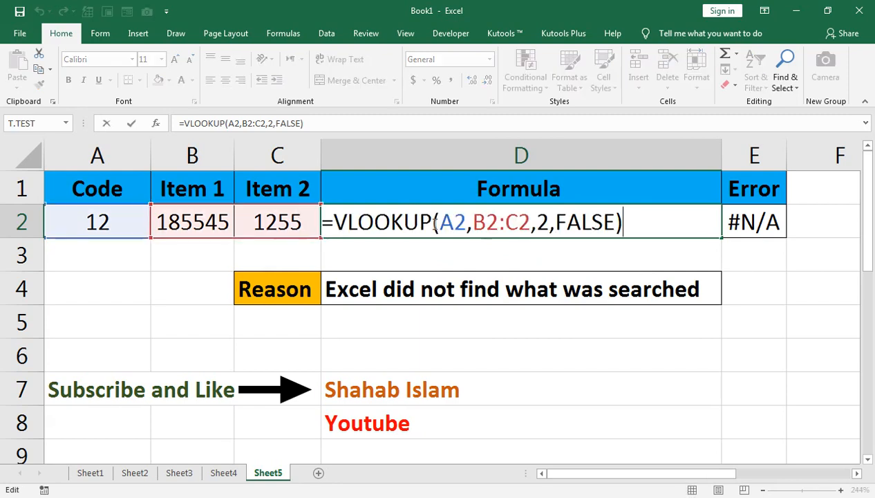
{"action": "left_click", "coordinate": [483, 221]}
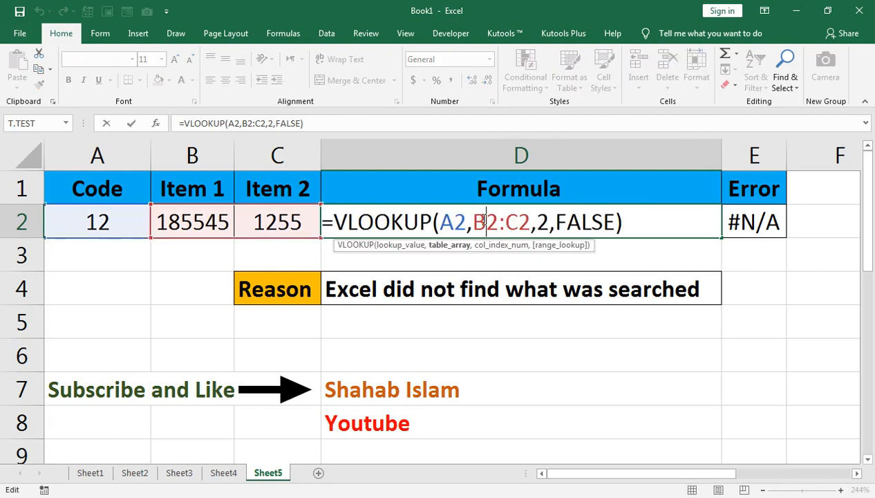
{"action": "key", "text": "BackSpace"}
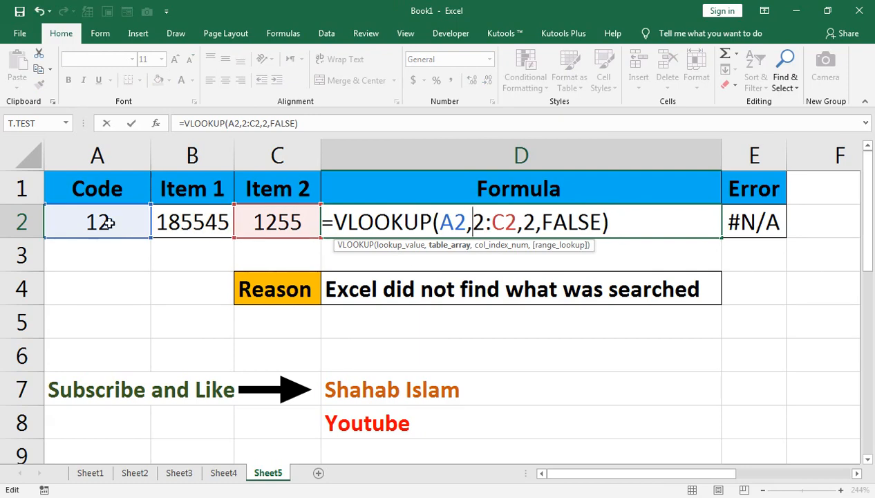
{"action": "left_click", "coordinate": [109, 221]}
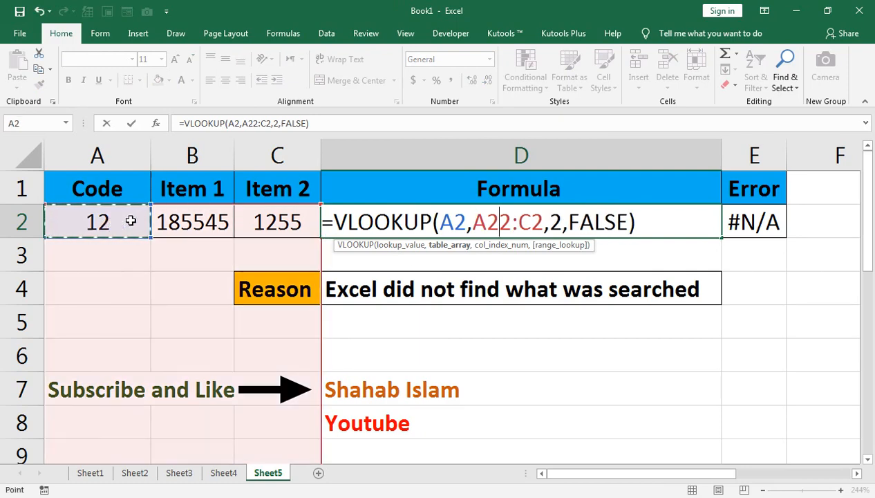
{"action": "left_click", "coordinate": [512, 222]}
{"action": "key", "text": "BackSpace"}
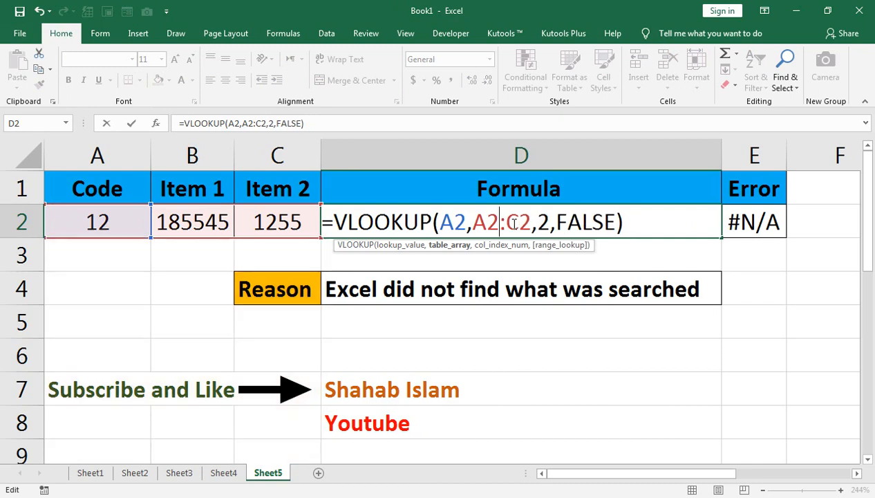
{"action": "key", "text": "Return"}
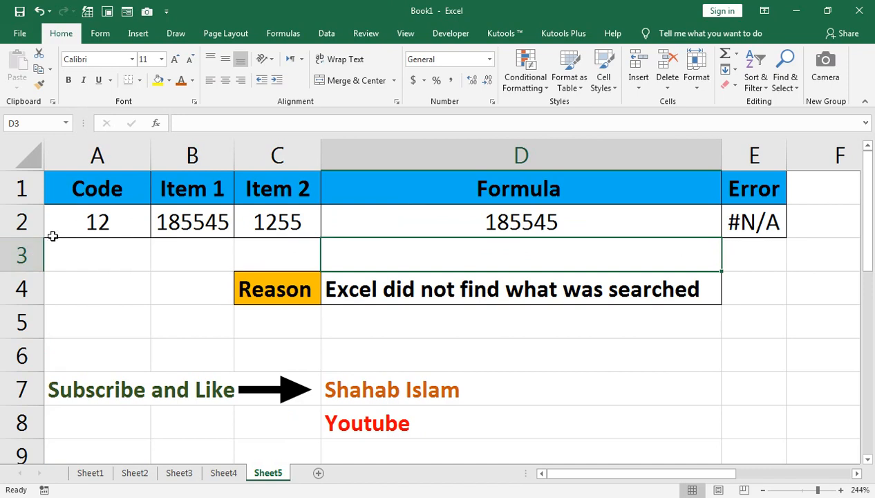
Step: Clear the code in cell A2 and undo the deletion
{"action": "left_click", "coordinate": [95, 223]}
{"action": "key", "text": "Delete"}
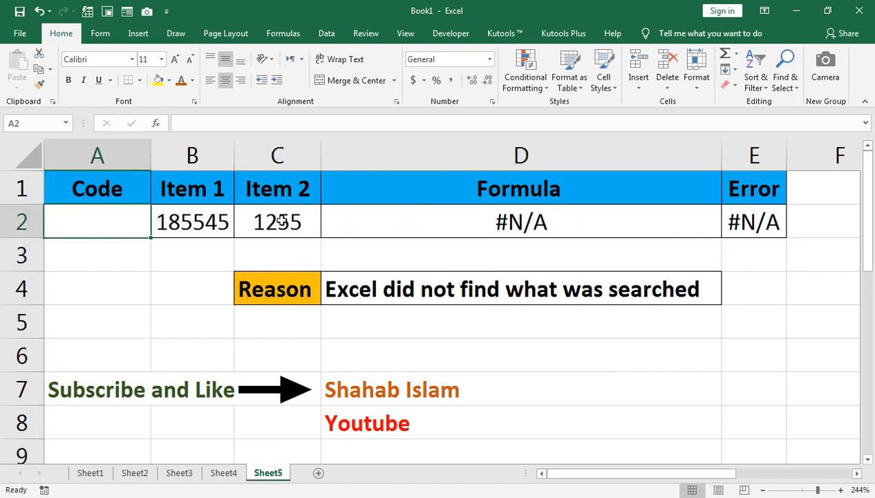
{"action": "left_click", "coordinate": [493, 218]}
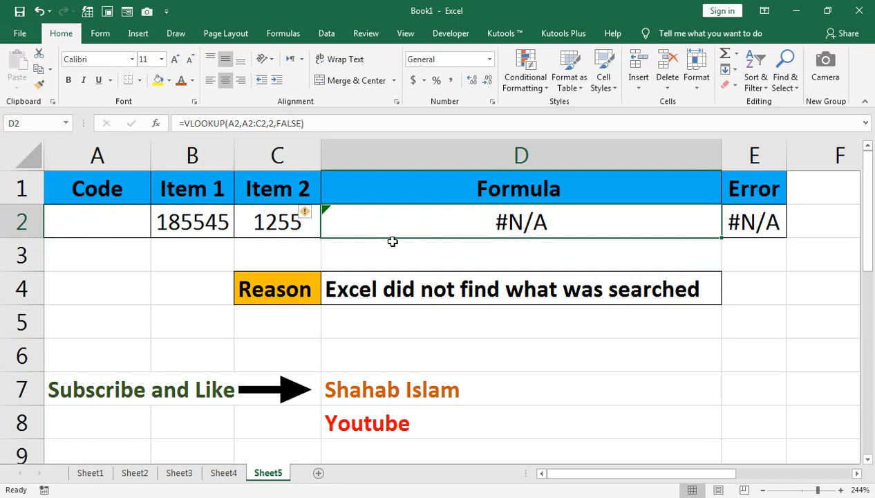
{"action": "key", "text": "ctrl+z"}
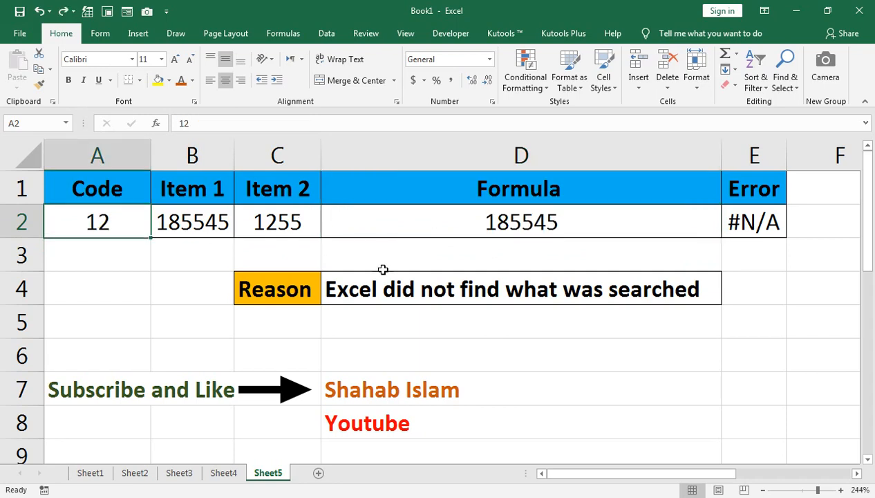
Step: Wrap D2's formula in IFERROR to give =IFERROR(VLOOKUP(A2,A2:C2,2,FALSE),"")
{"action": "double_click", "coordinate": [579, 214]}
{"action": "left_click", "coordinate": [335, 221]}
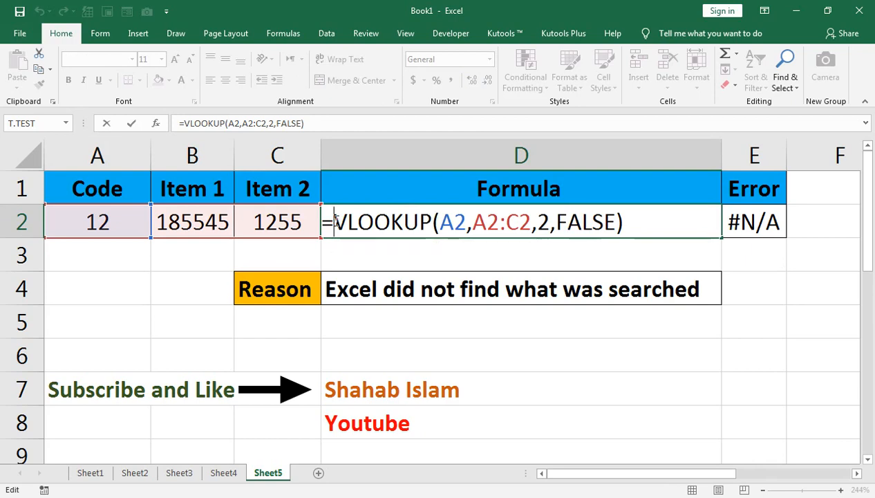
{"action": "type", "text": "if"}
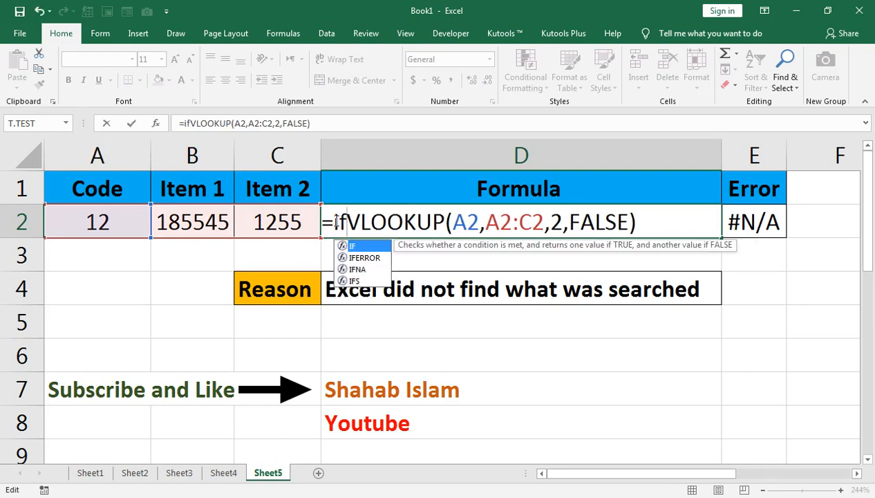
{"action": "key", "text": "Down"}
{"action": "key", "text": "Tab"}
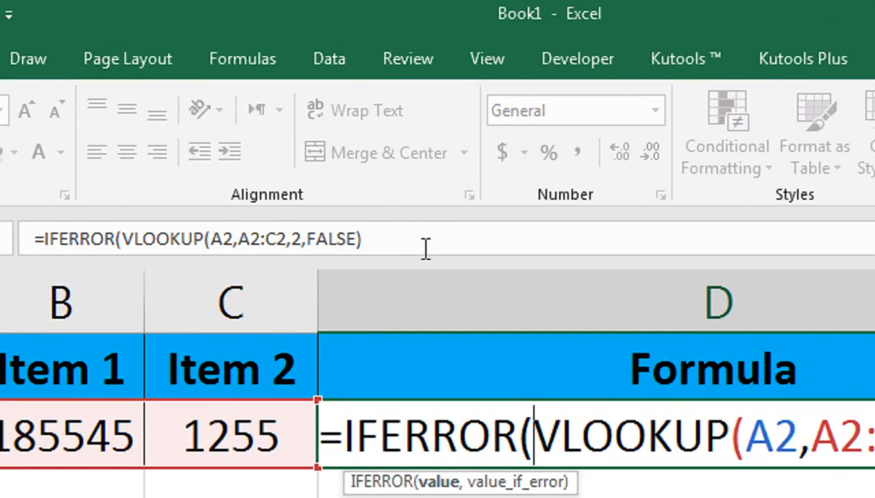
{"action": "left_click", "coordinate": [419, 247]}
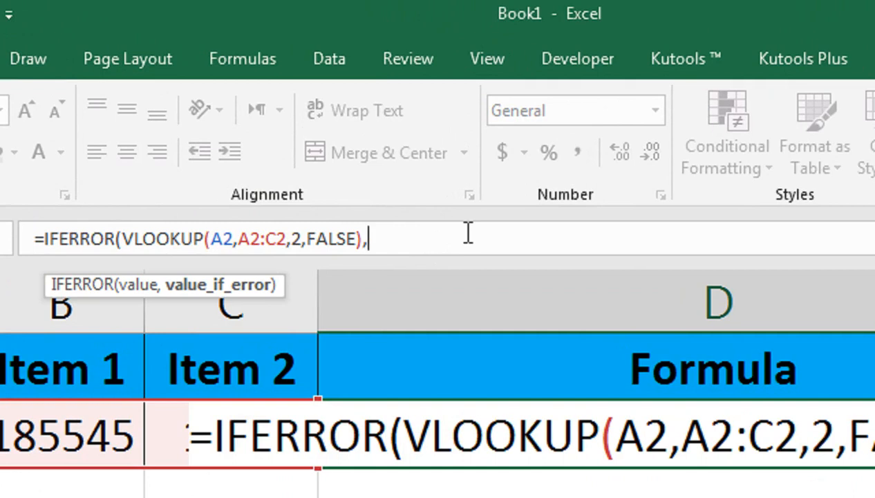
{"action": "type", "text": "\")"}
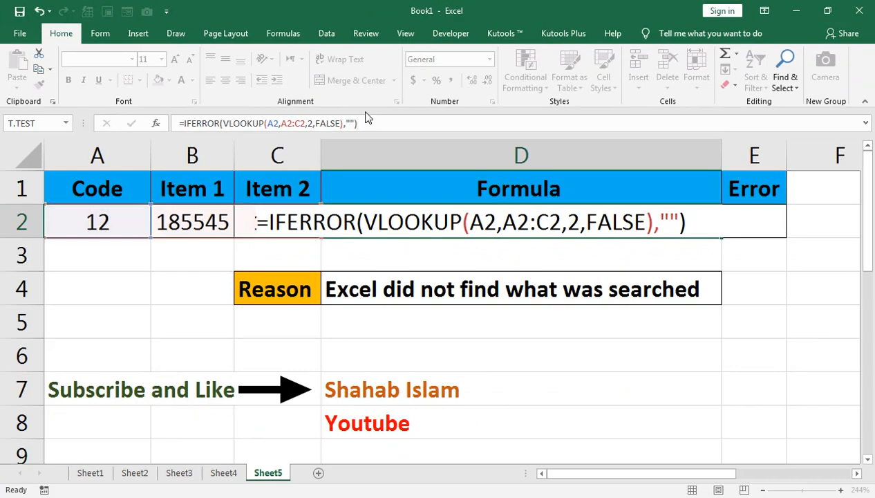
{"action": "key", "text": "Return"}
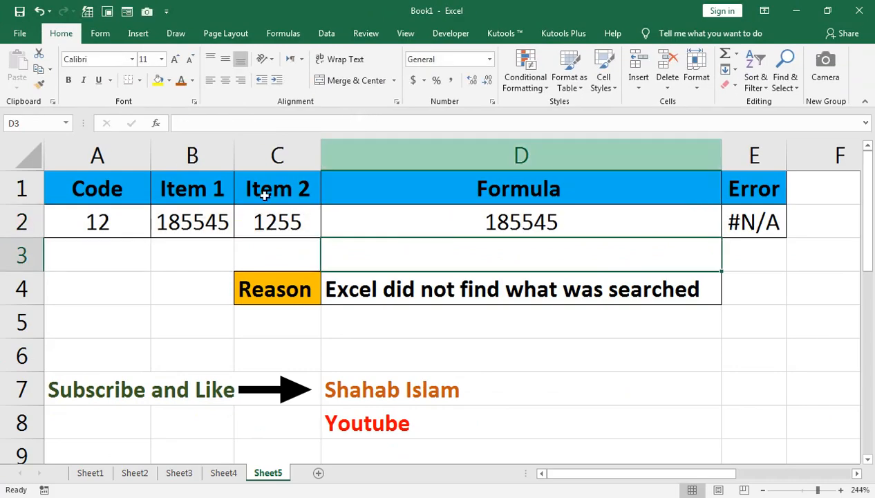
Step: Clear the code in cell A2 and select D2 to check its formula
{"action": "left_click", "coordinate": [84, 220]}
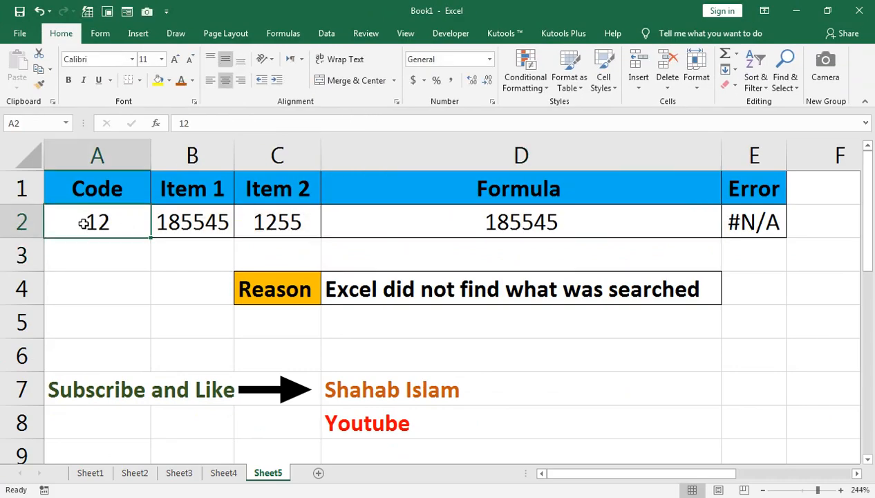
{"action": "key", "text": "Delete"}
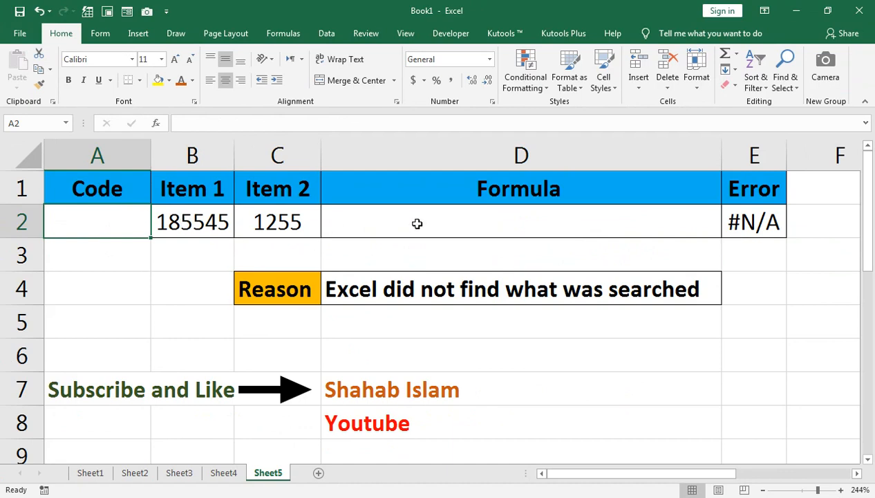
{"action": "left_click", "coordinate": [507, 224]}
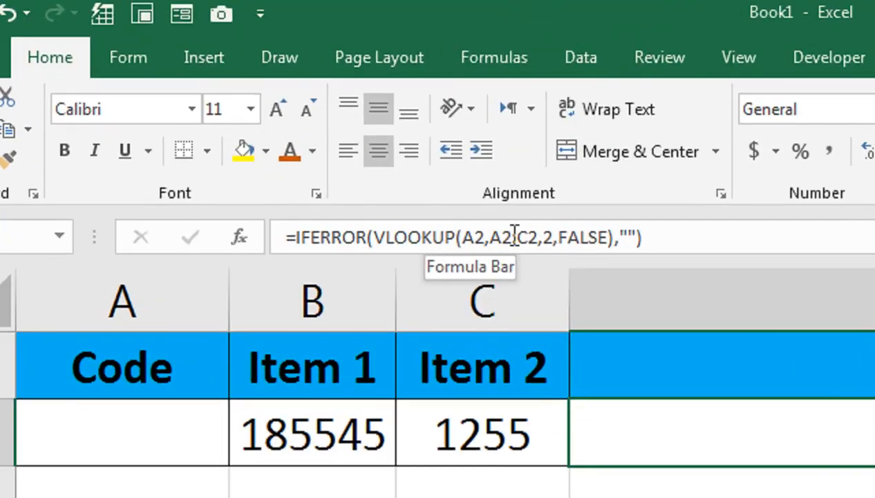
{"action": "left_click", "coordinate": [514, 237]}
{"action": "type", "text": ":"}
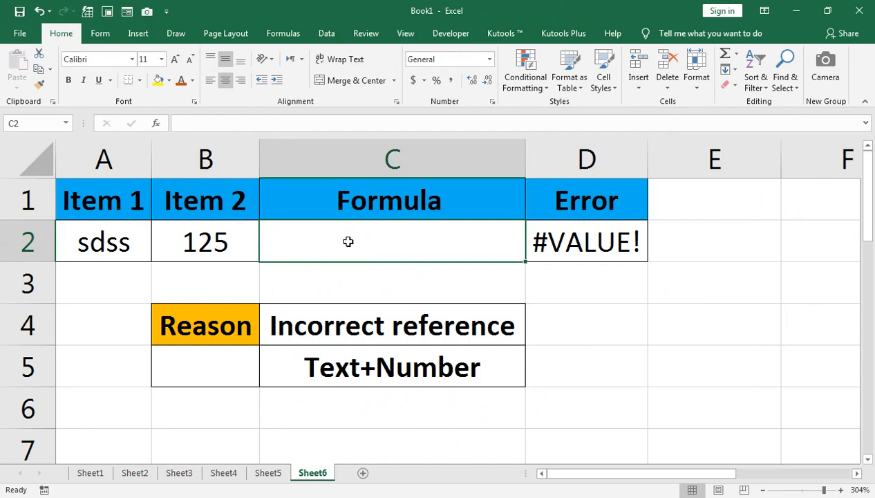
Step: Enter the formula =+A2+B2 in cell C2 of Sheet6 to add the text and number cells
{"action": "type", "text": "="}
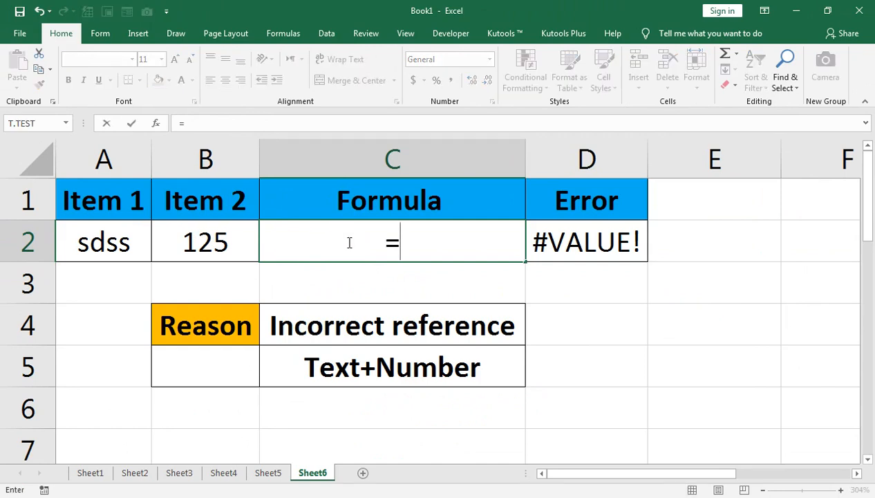
{"action": "type", "text": "+"}
{"action": "left_click", "coordinate": [99, 251]}
{"action": "type", "text": "+"}
{"action": "left_click", "coordinate": [196, 231]}
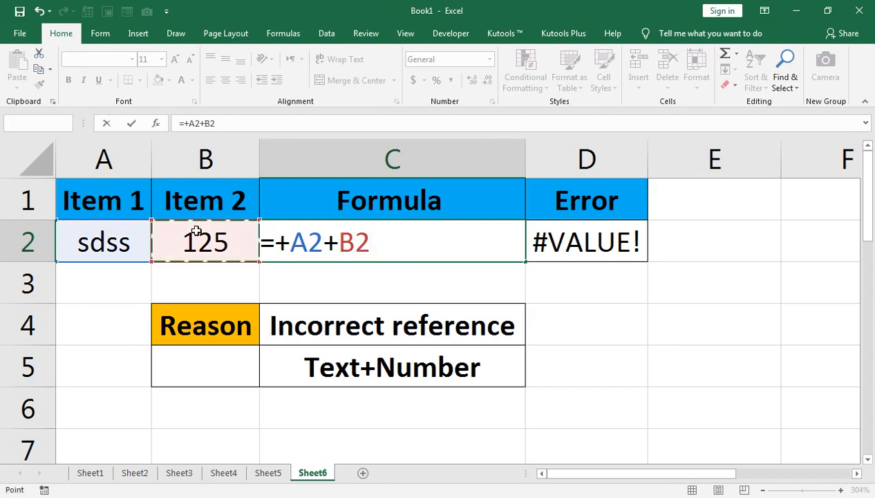
{"action": "key", "text": "Return"}
Step: Enter the formula =B2^A2 in cell C2 of Sheet7 to raise Item 2 to the power of Item 1
{"action": "left_click", "coordinate": [305, 232]}
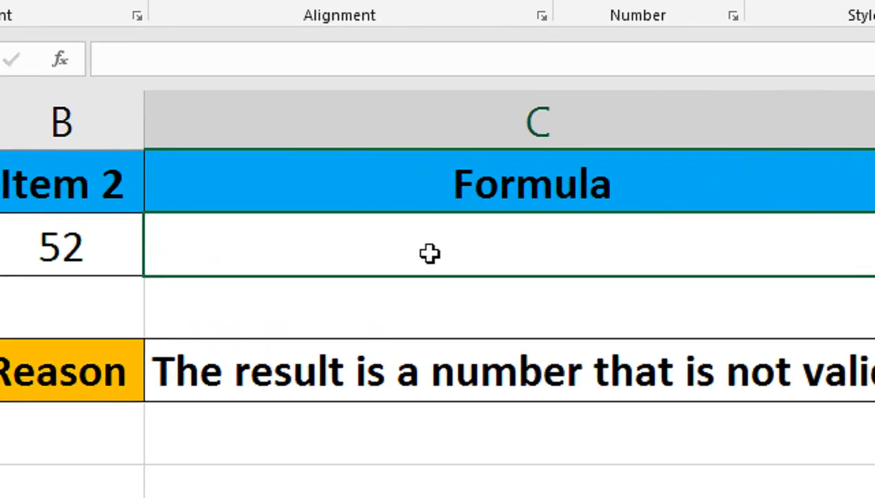
{"action": "type", "text": "="}
{"action": "left_click", "coordinate": [100, 246]}
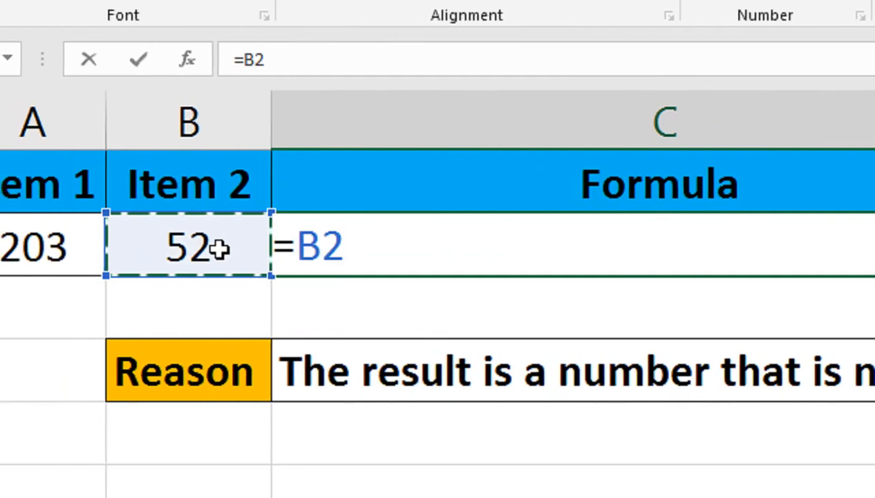
{"action": "type", "text": "^"}
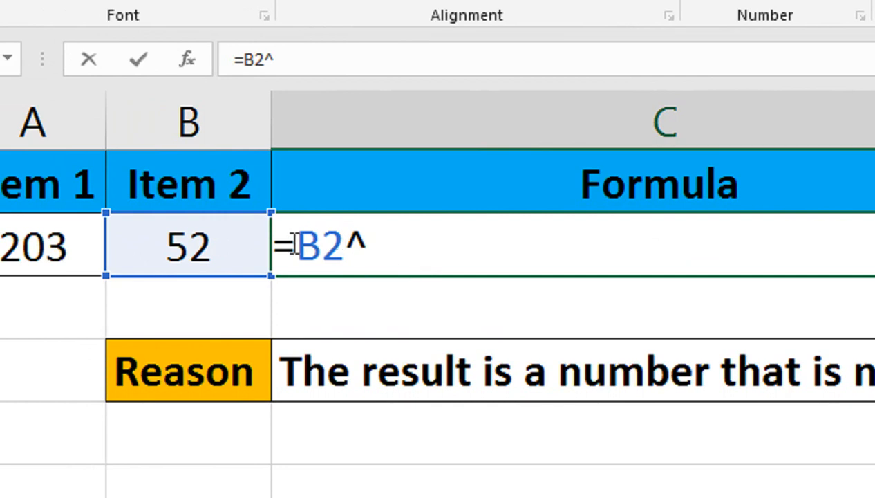
{"action": "left_click", "coordinate": [57, 247]}
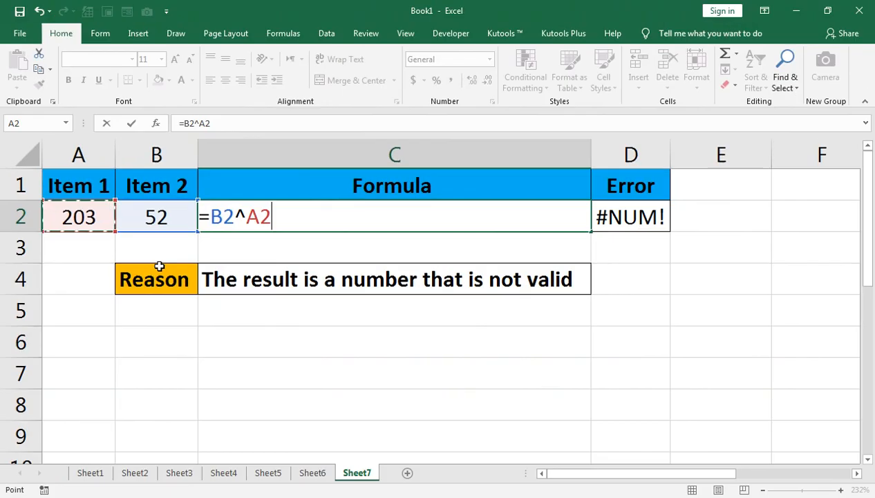
{"action": "key", "text": "Return"}
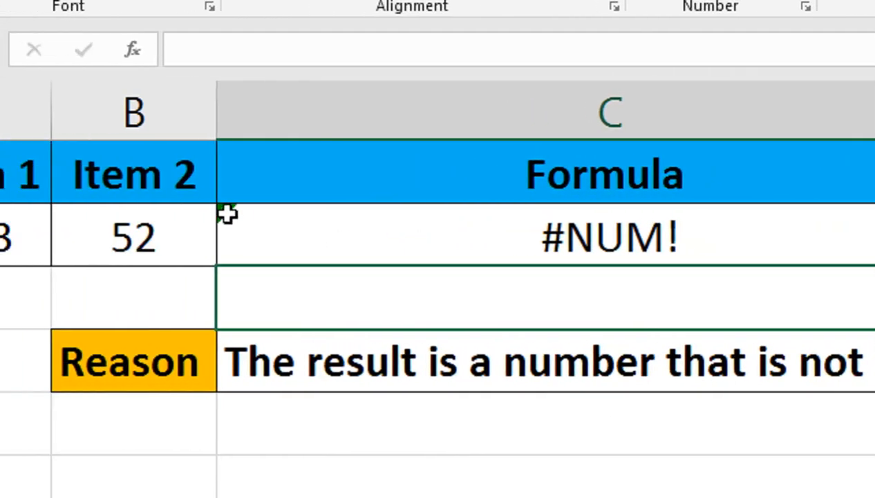
Step: Step through C2's formula with Show Calculation Steps and Evaluate, then close the Evaluate Formula dialog
{"action": "left_click", "coordinate": [208, 208]}
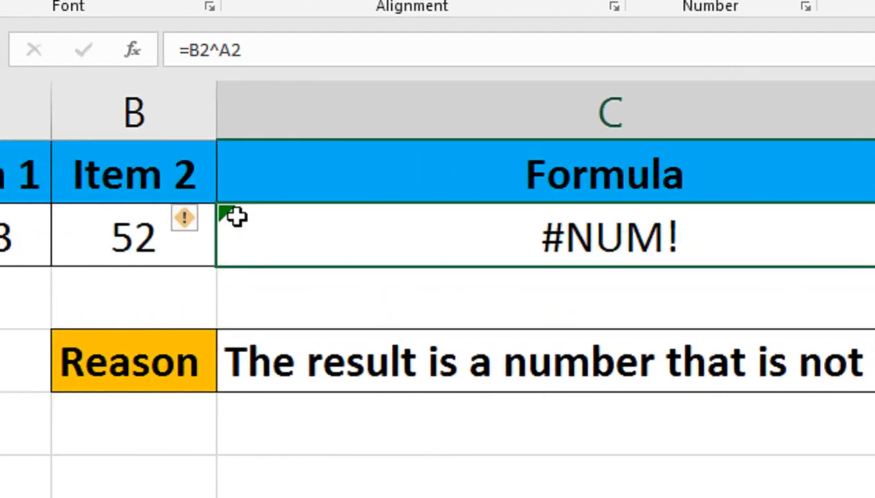
{"action": "left_click", "coordinate": [187, 219]}
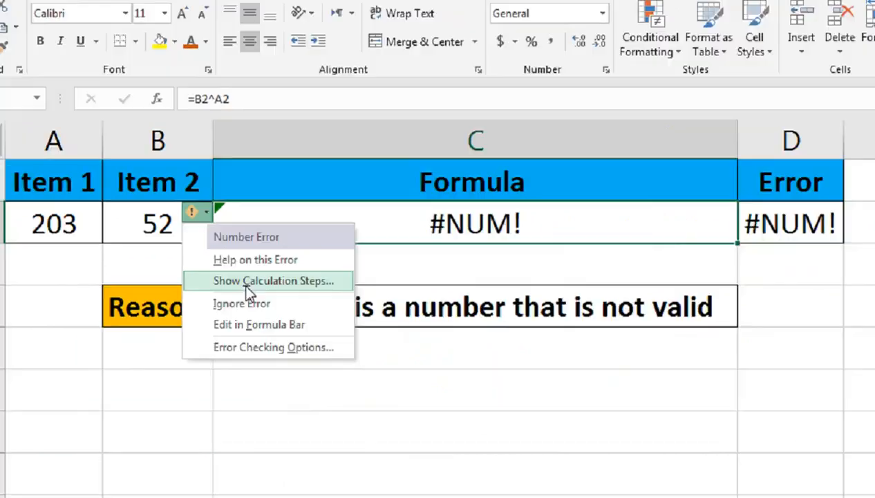
{"action": "left_click", "coordinate": [293, 327]}
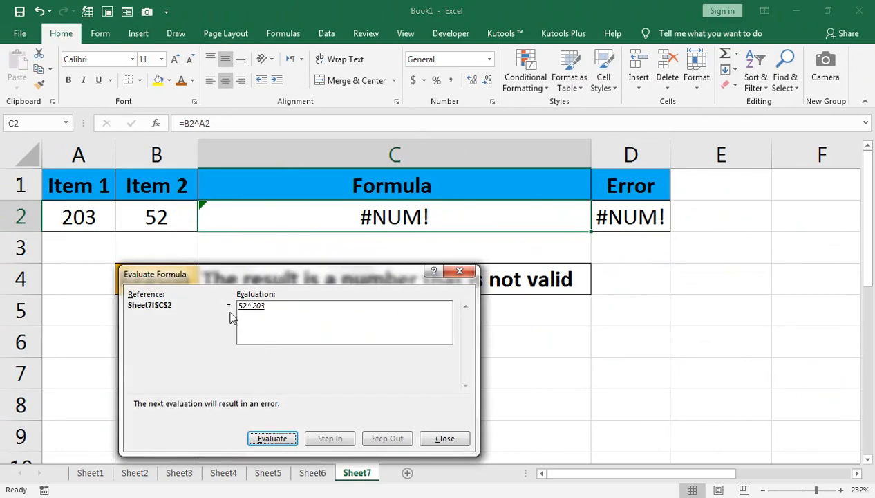
{"action": "left_click", "coordinate": [277, 438]}
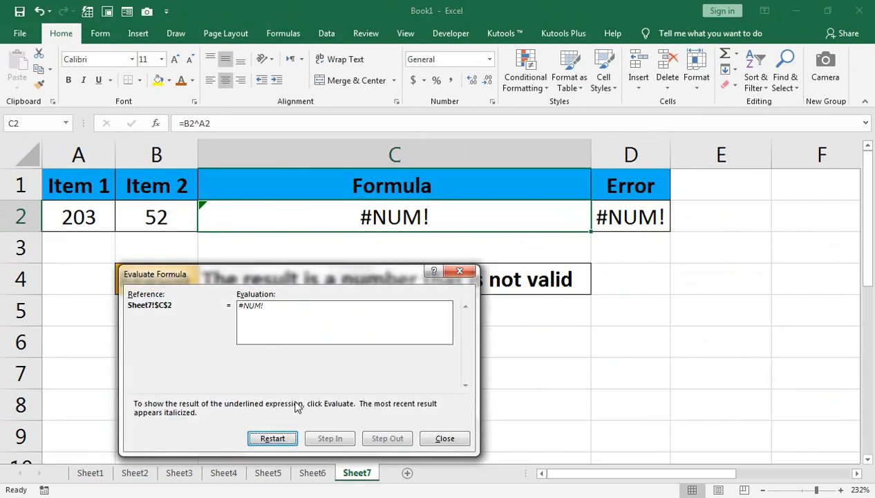
{"action": "left_click", "coordinate": [459, 437]}
Step: Enter 2 in cell A6 and 2 in cell B6 as a valid example
{"action": "left_click", "coordinate": [73, 339]}
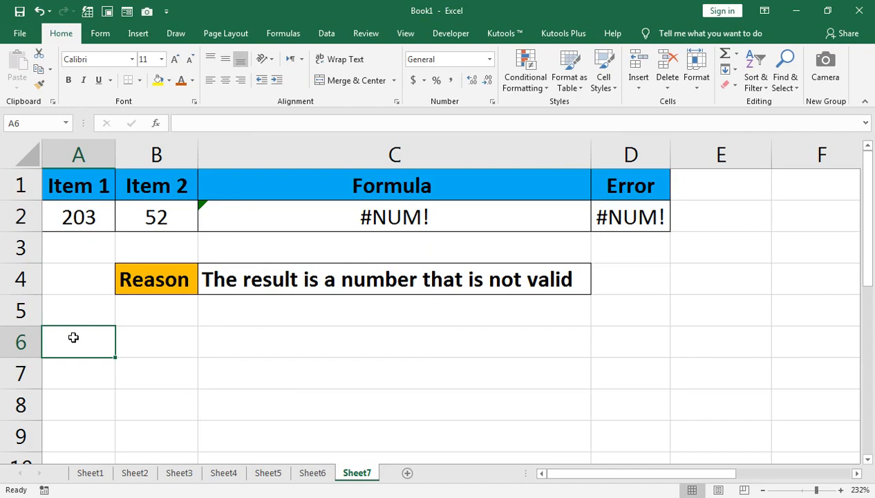
{"action": "type", "text": "2"}
{"action": "key", "text": "Tab"}
{"action": "type", "text": "2"}
{"action": "key", "text": "Tab"}
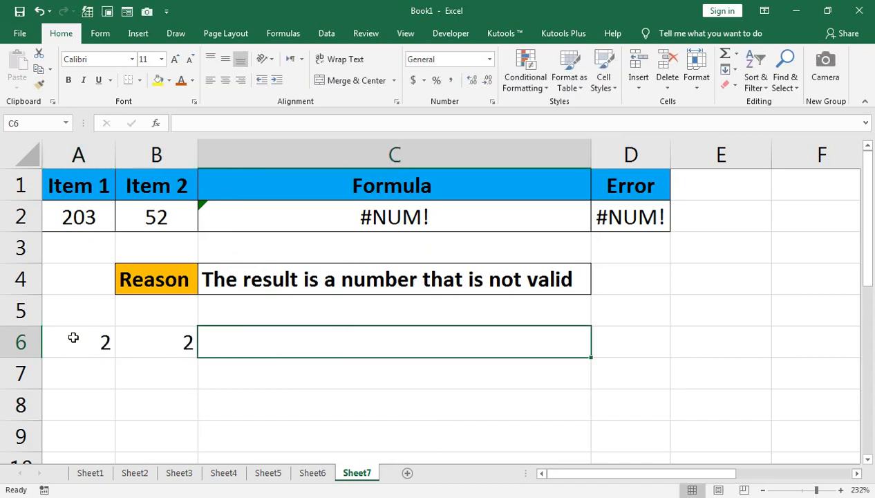
Step: Enter the formula =B6^A6 in cell C6
{"action": "type", "text": "="}
{"action": "key", "text": "Left"}
{"action": "type", "text": "^"}
{"action": "key", "text": "Left"}
{"action": "key", "text": "Left"}
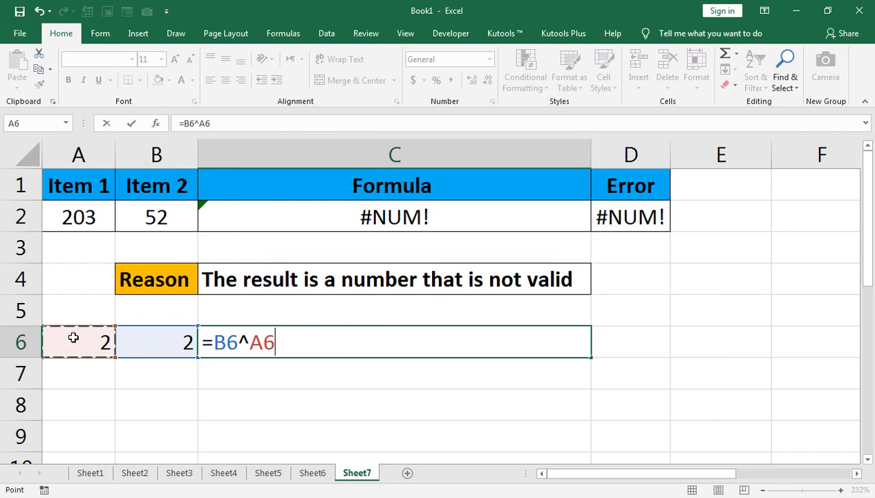
{"action": "key", "text": "Return"}
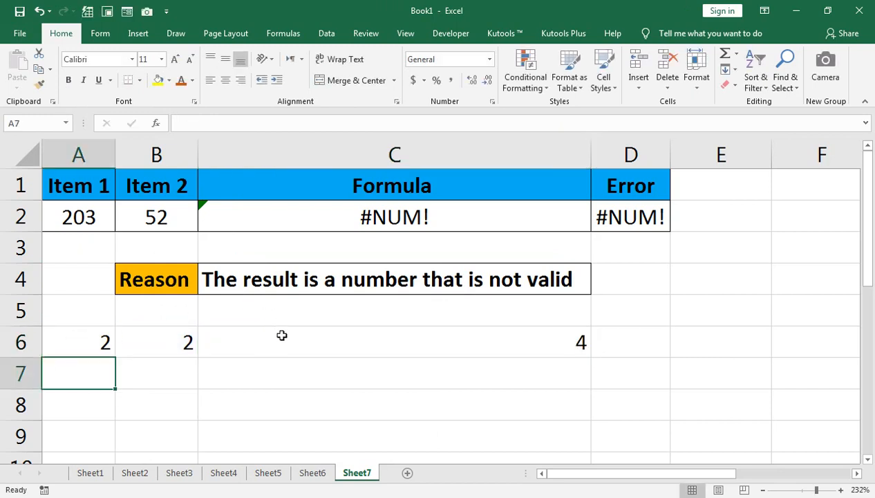
Step: Clear the example entries in cells C6, B6 and A6
{"action": "left_click", "coordinate": [308, 348]}
{"action": "key", "text": "Delete"}
{"action": "left_click", "coordinate": [185, 327]}
{"action": "key", "text": "Delete"}
{"action": "left_click", "coordinate": [76, 339]}
{"action": "key", "text": "Delete"}
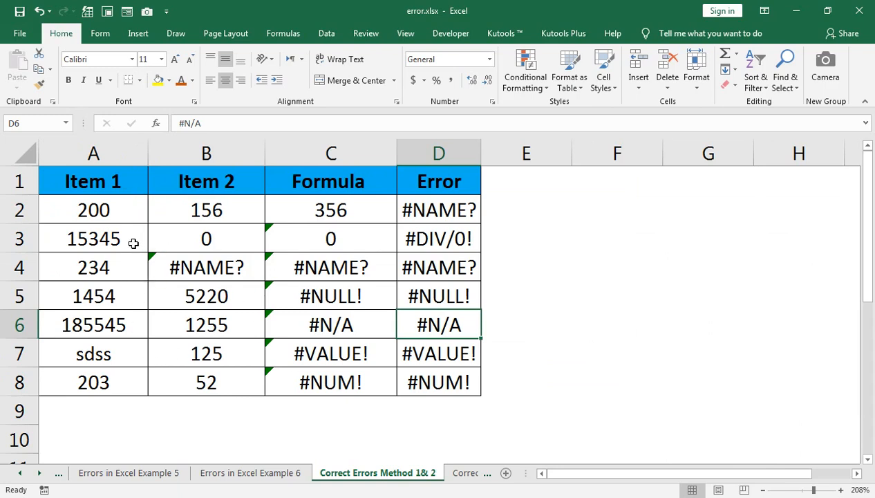
{"action": "key", "text": "F8"}
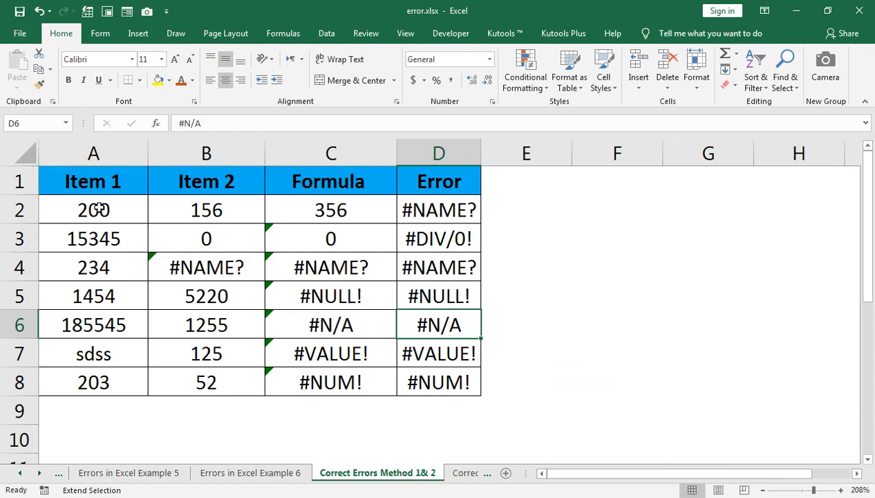